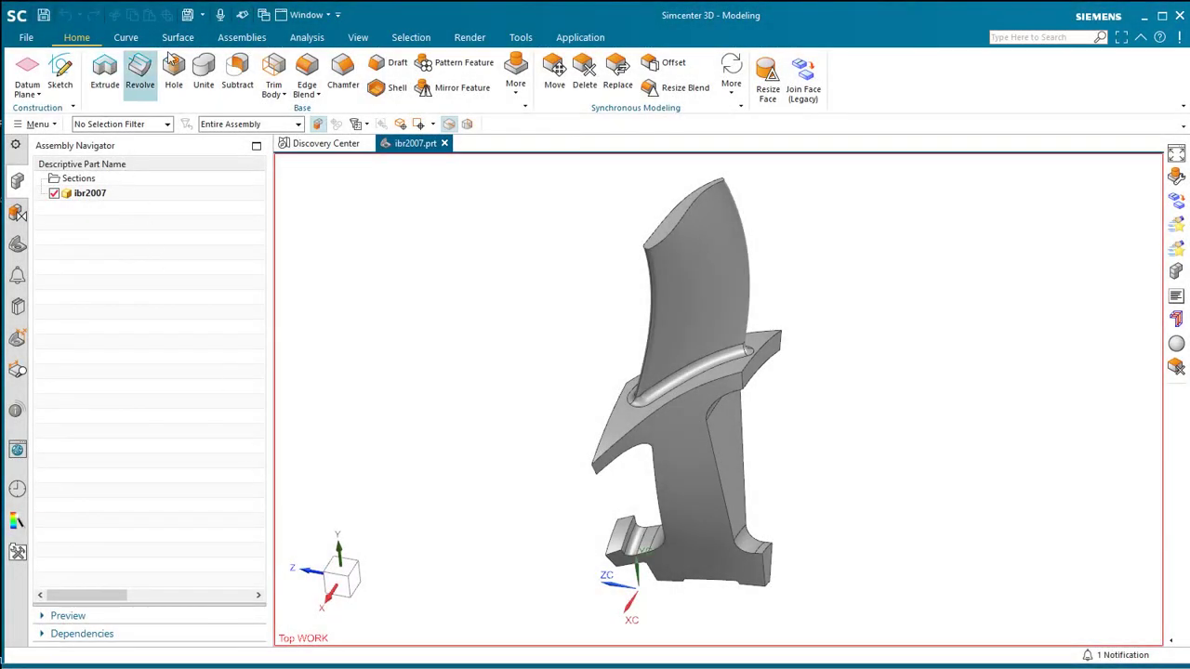
Switch to Pre/Post and create ibr2007_fem1.fem and ibr2007_sim1.sim for Simcenter Nastran structural analysis.
left_click(565, 39)
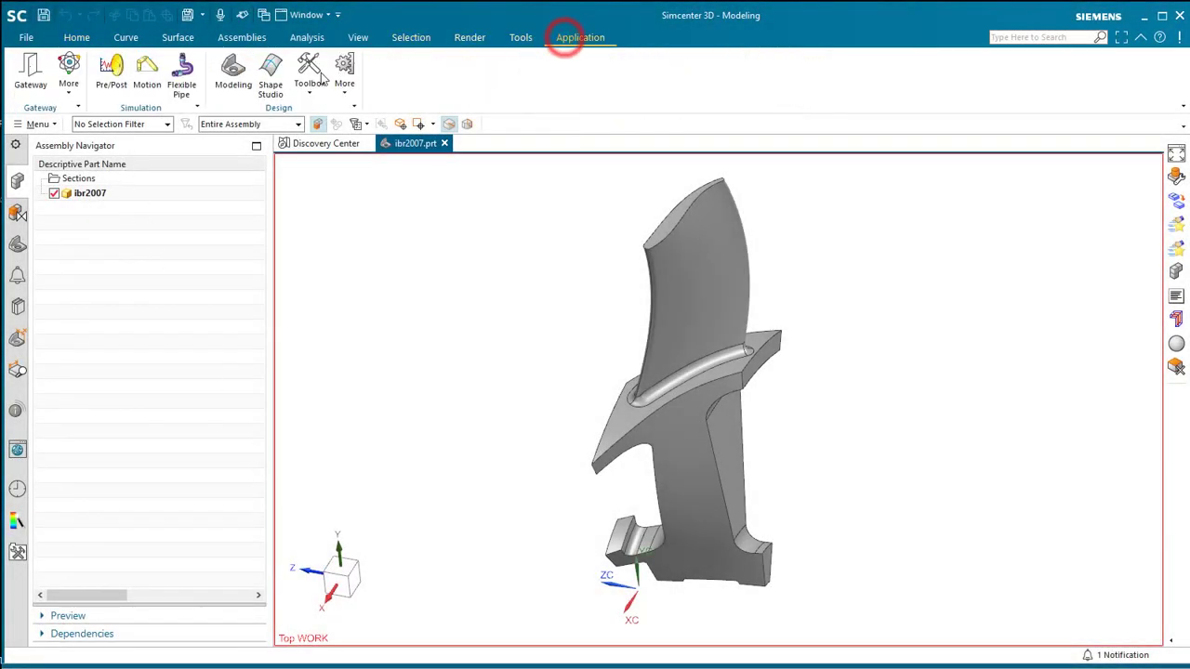
left_click(109, 75)
left_click(40, 70)
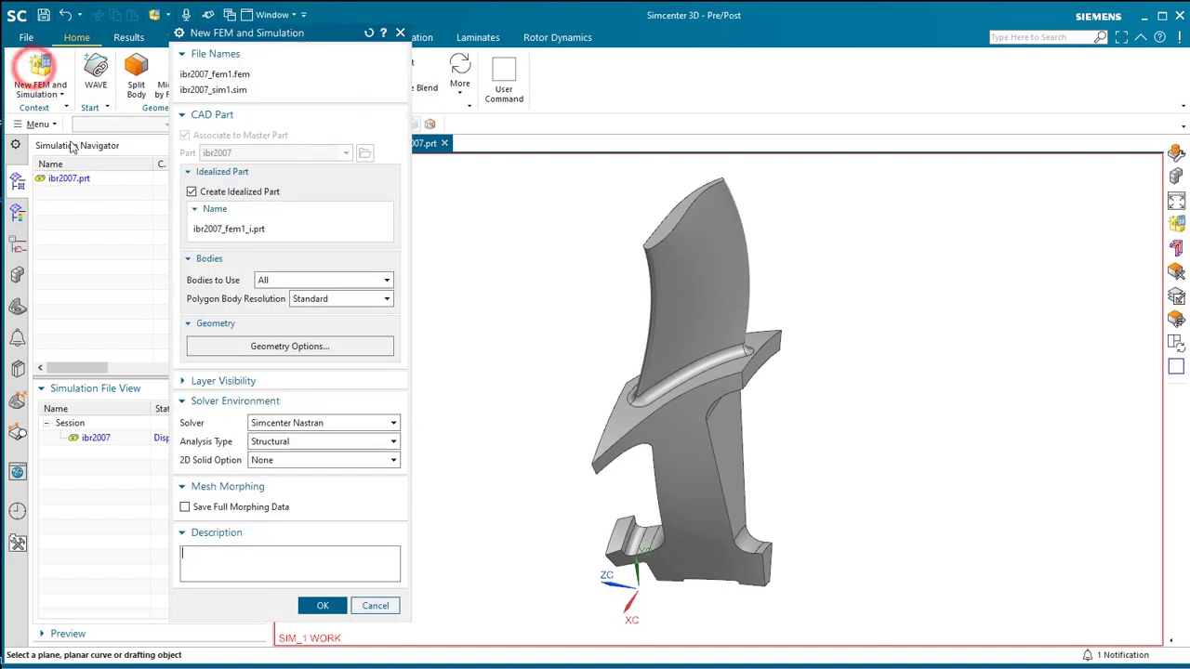
left_click(322, 606)
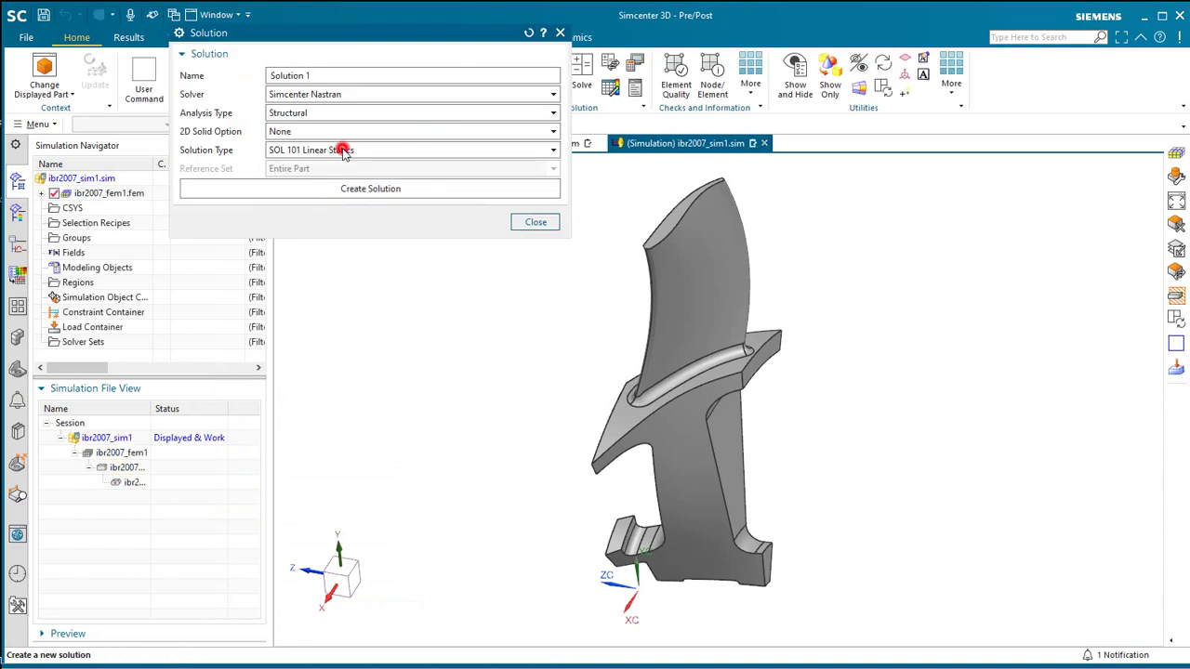
Create Solution 1 as SOL 401 Multi-Step Nonlinear with LGDISP enabled and a Nonlinear Statics subcase.
left_click(342, 152)
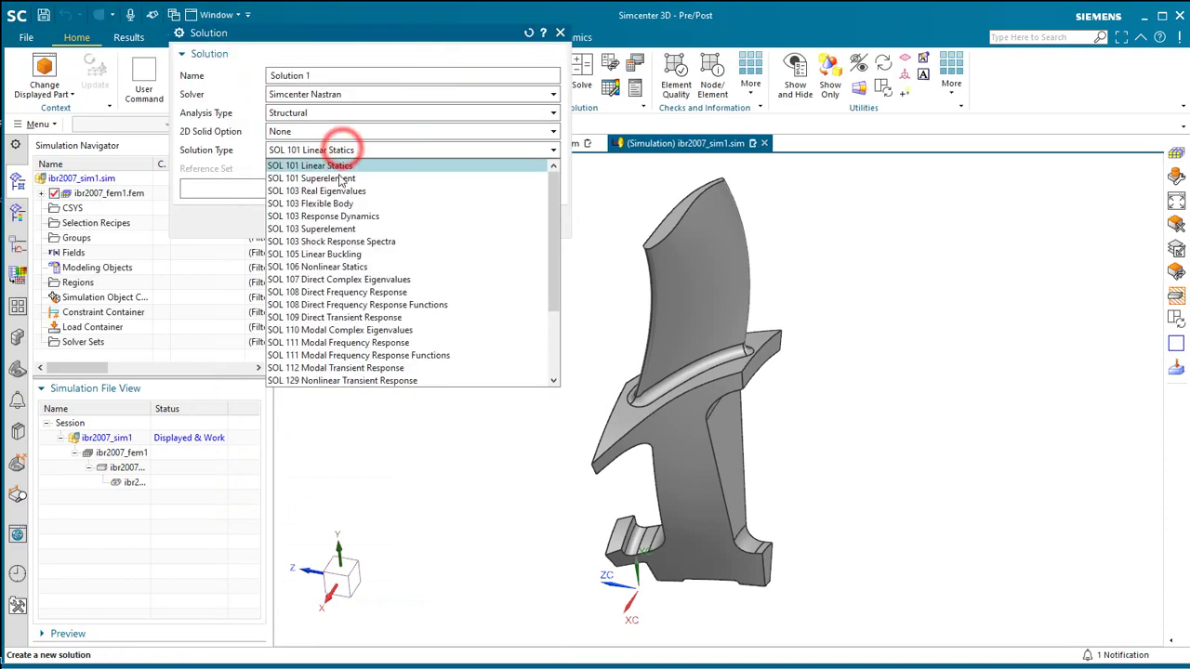
scroll(371, 343, "down", 3)
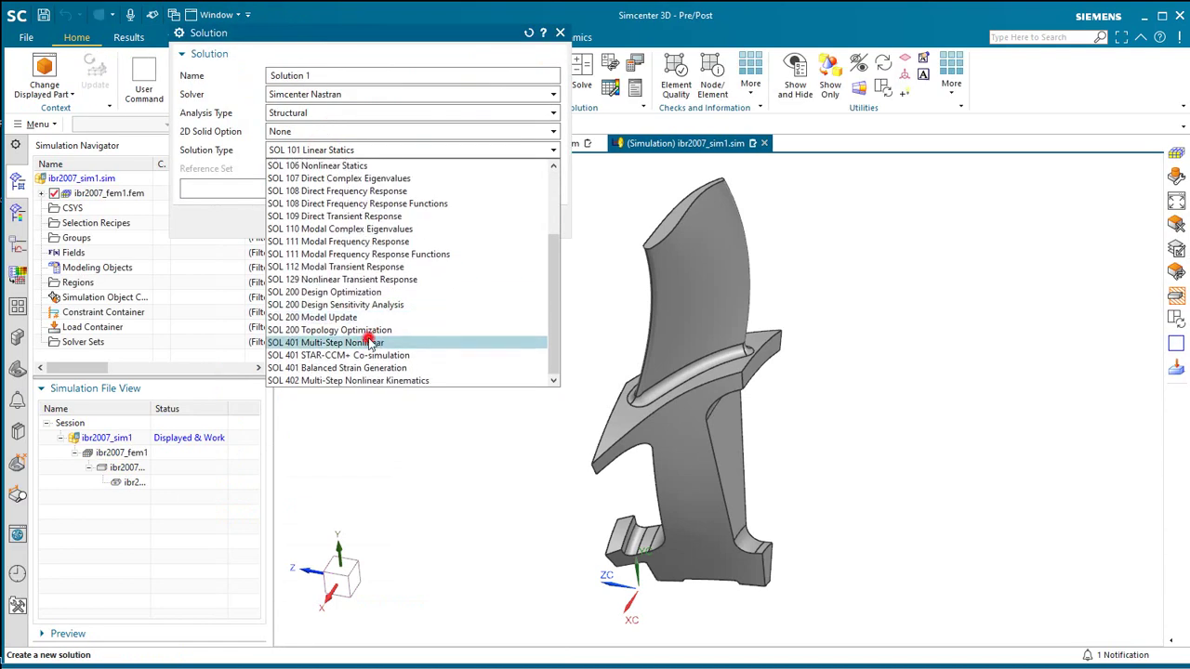
left_click(370, 343)
left_click(369, 190)
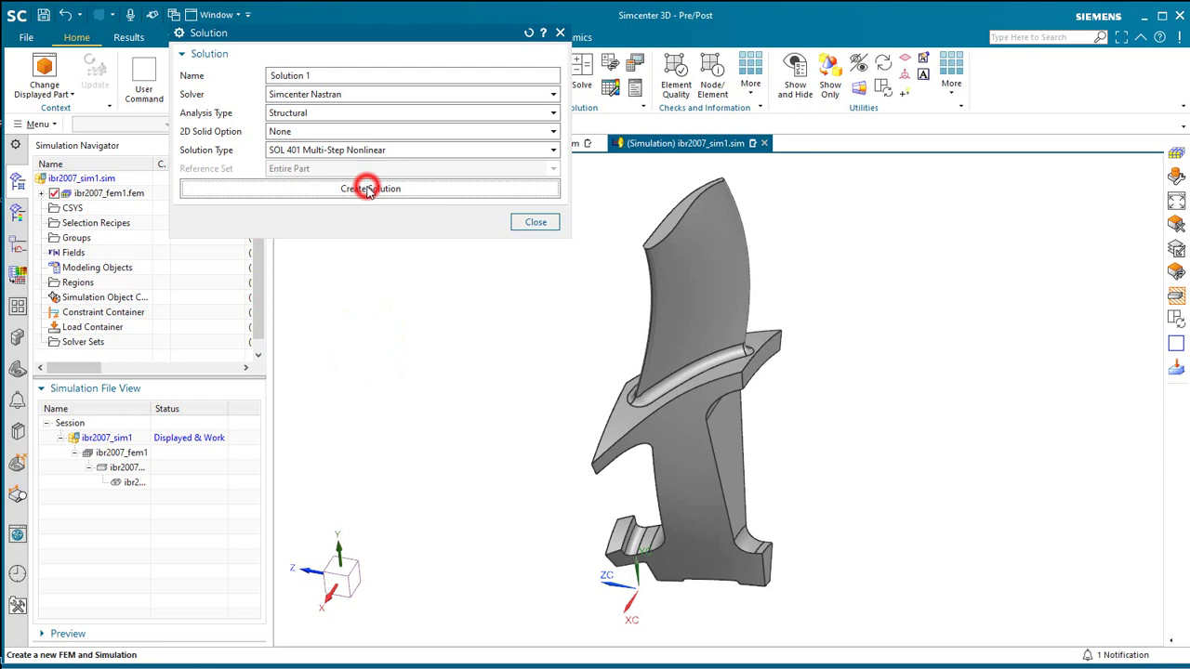
left_click(355, 349)
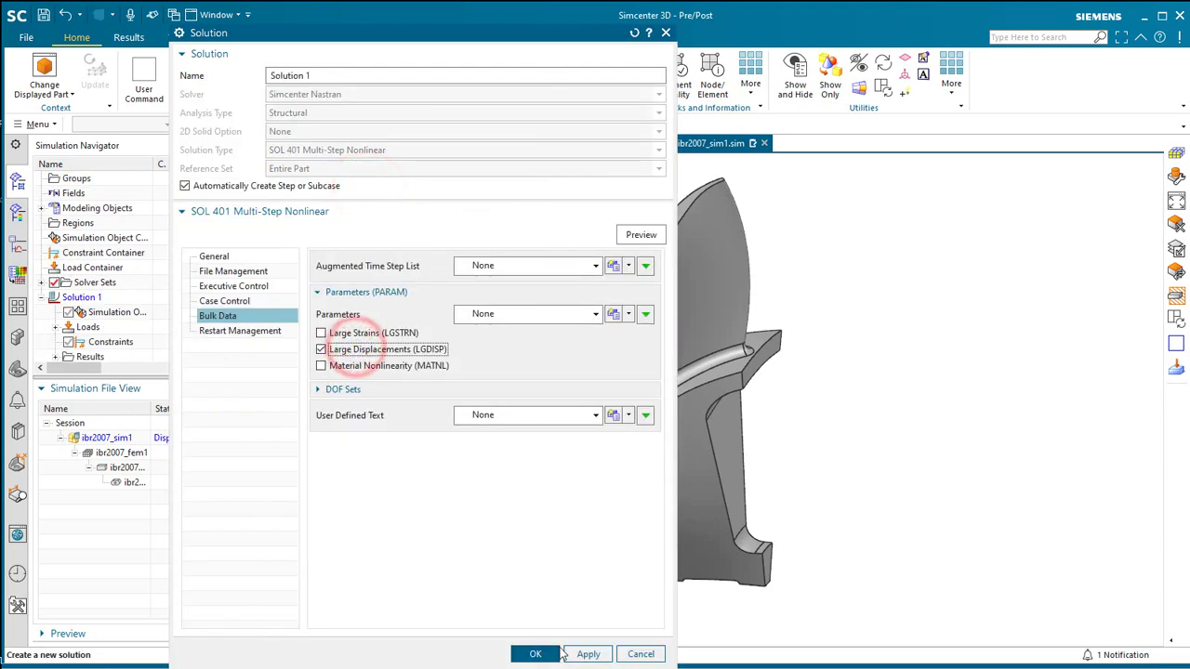
left_click(536, 653)
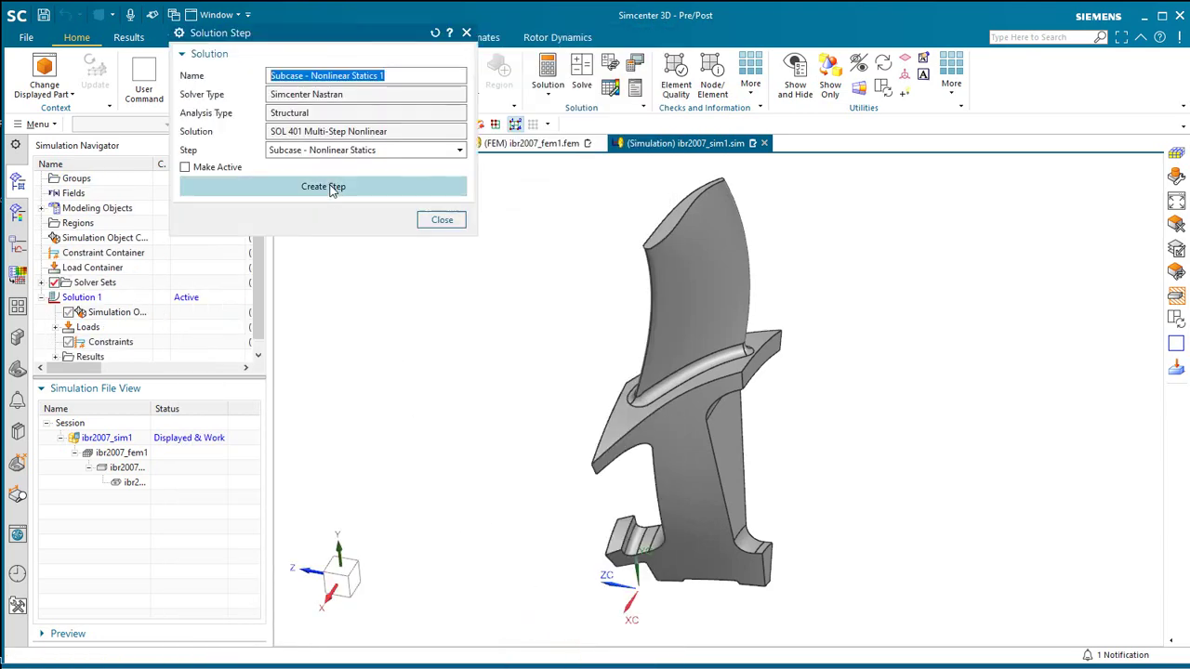
left_click(329, 186)
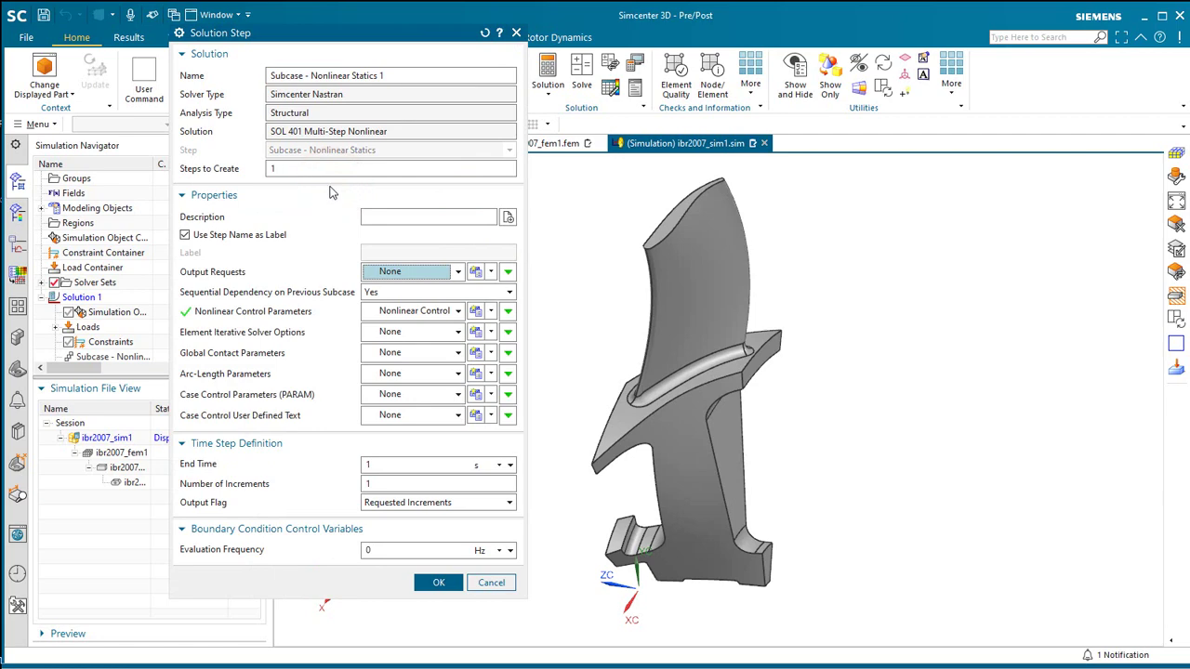
middle_click(327, 351)
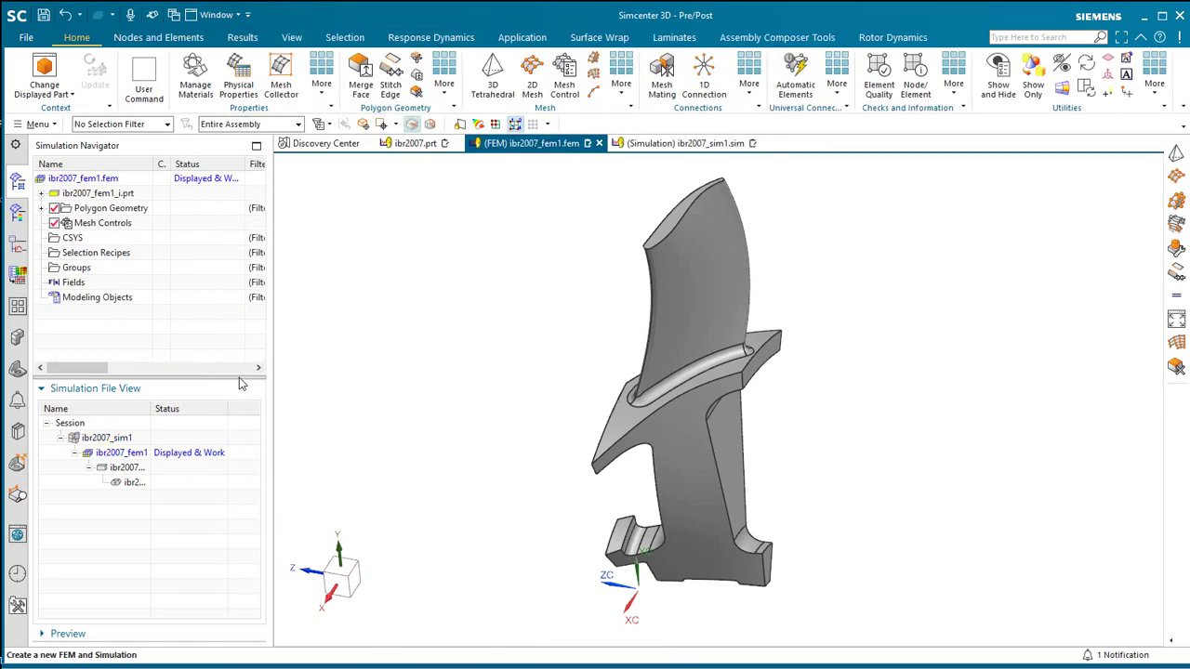
From ibr2007_sim1, add a Subcase - Cyclic Modes step to Solution 1.
double_click(104, 439)
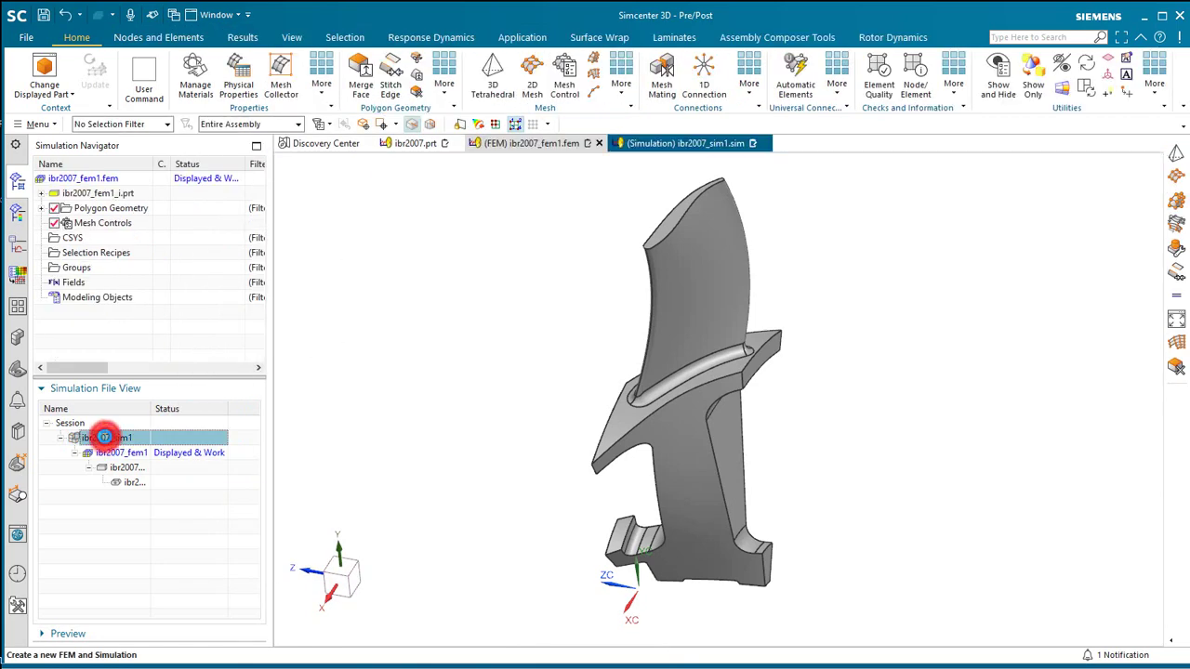
right_click(76, 299)
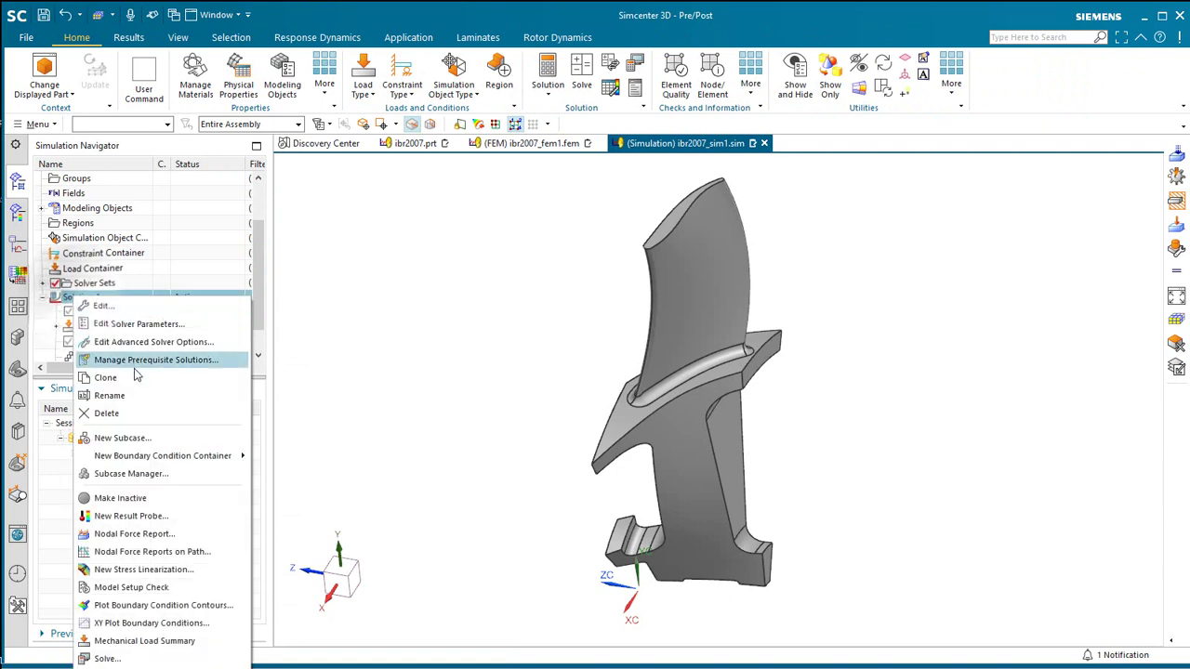
left_click(140, 433)
left_click(352, 152)
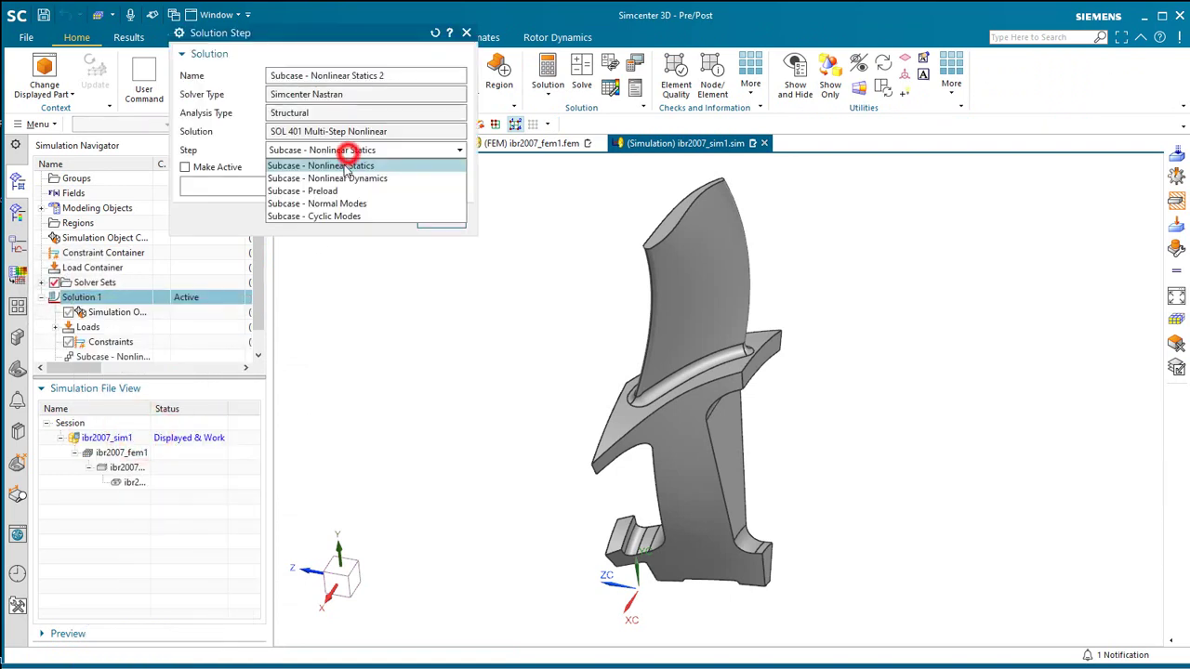
left_click(349, 213)
left_click(333, 187)
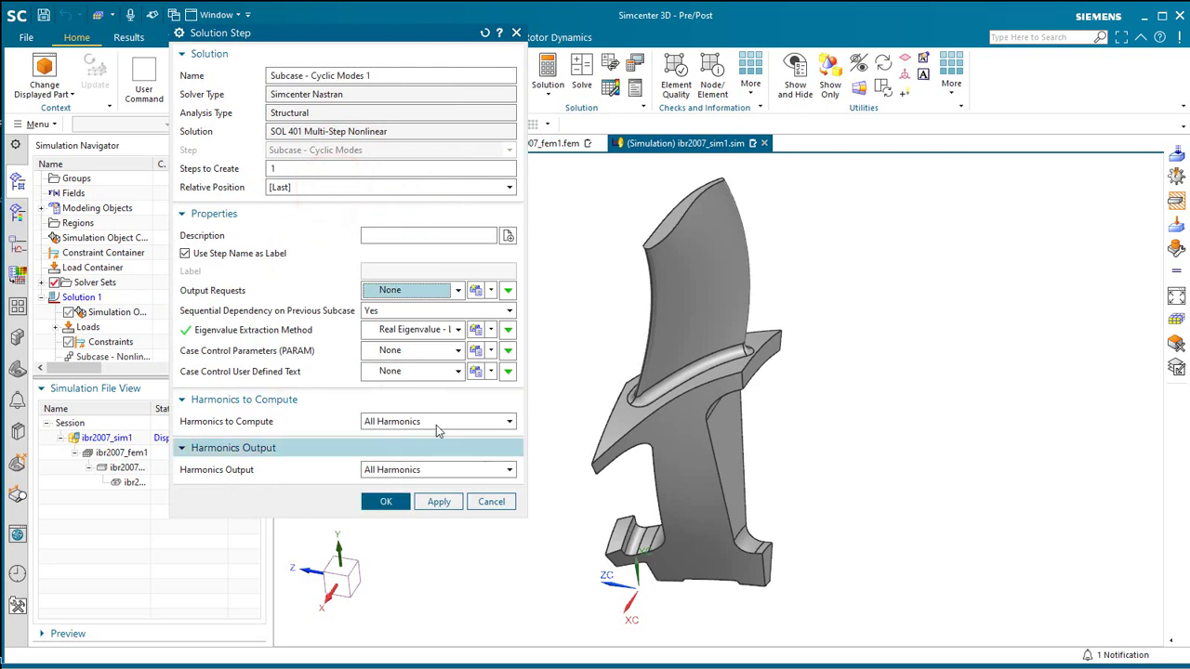
Set the step's Lanczos eigenvalue method to 2 desired modes and confirm the subcase.
left_click(490, 330)
left_click(475, 385)
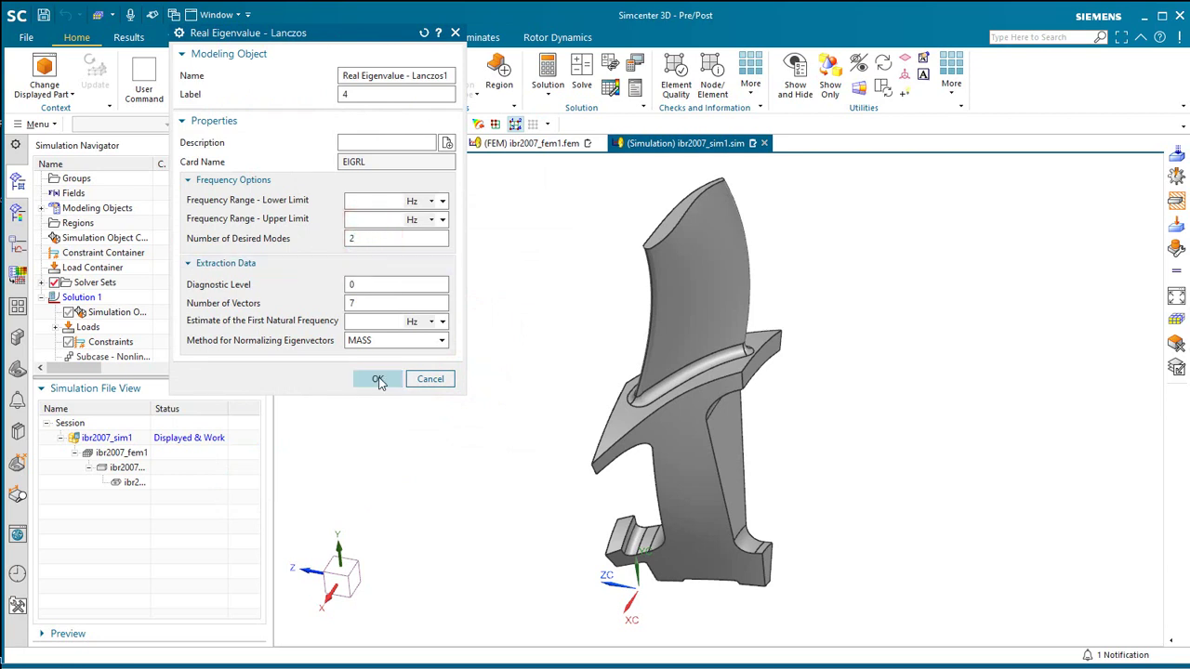
left_click(377, 380)
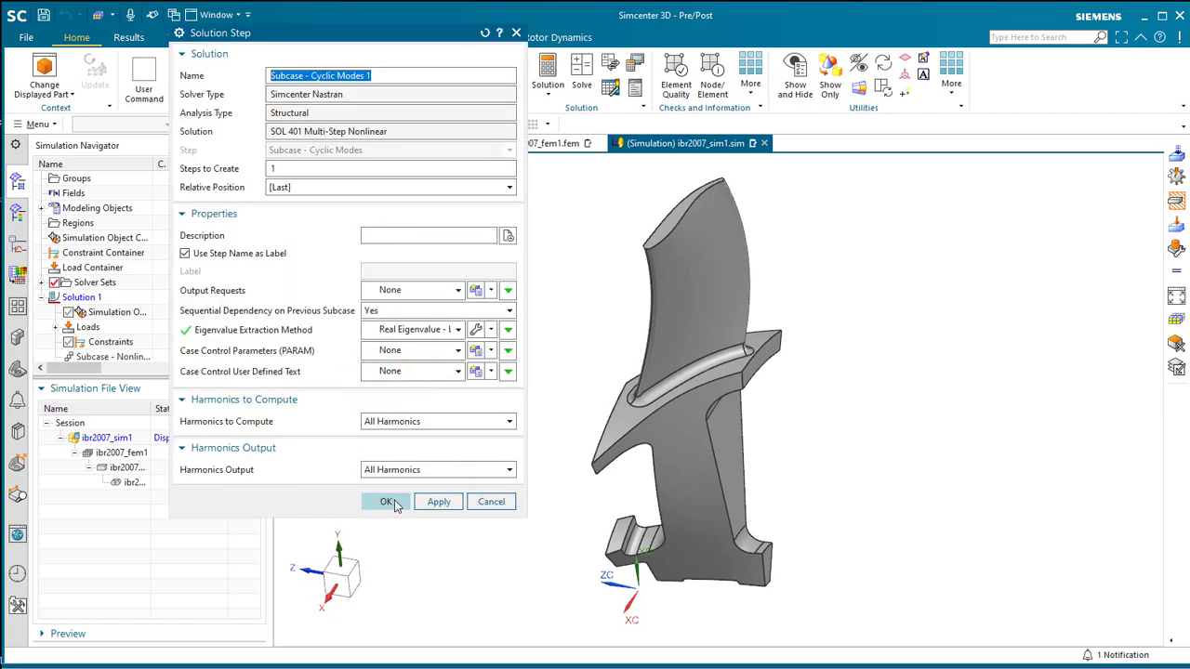
left_click(389, 502)
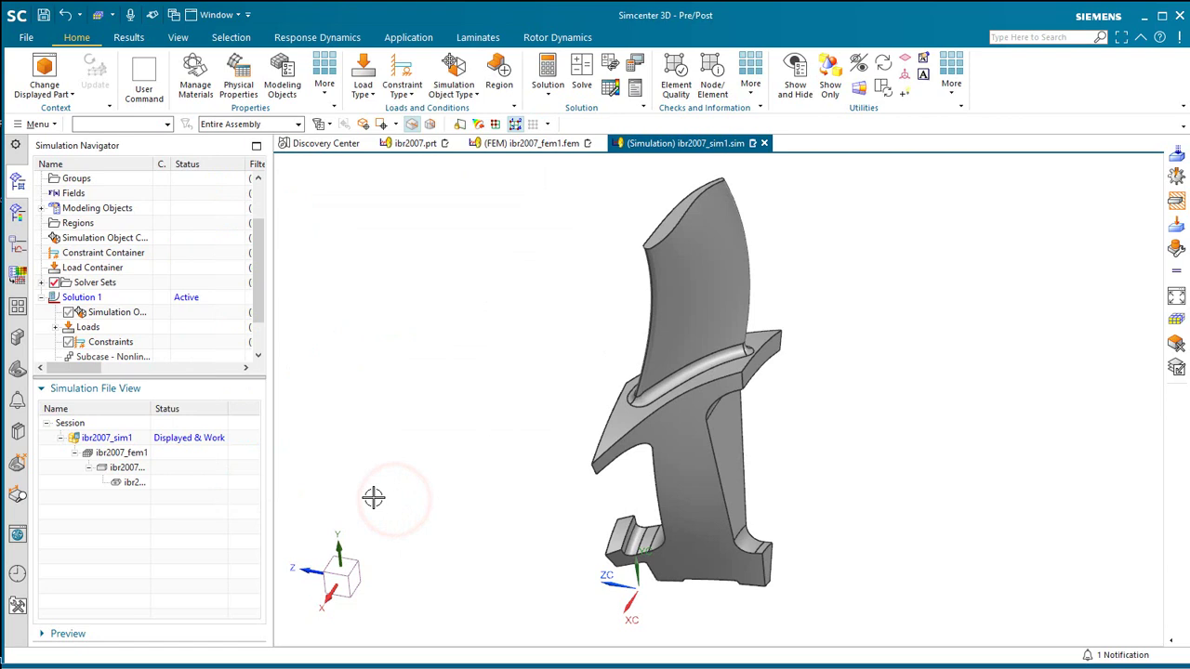
scroll(109, 348, "down", 1)
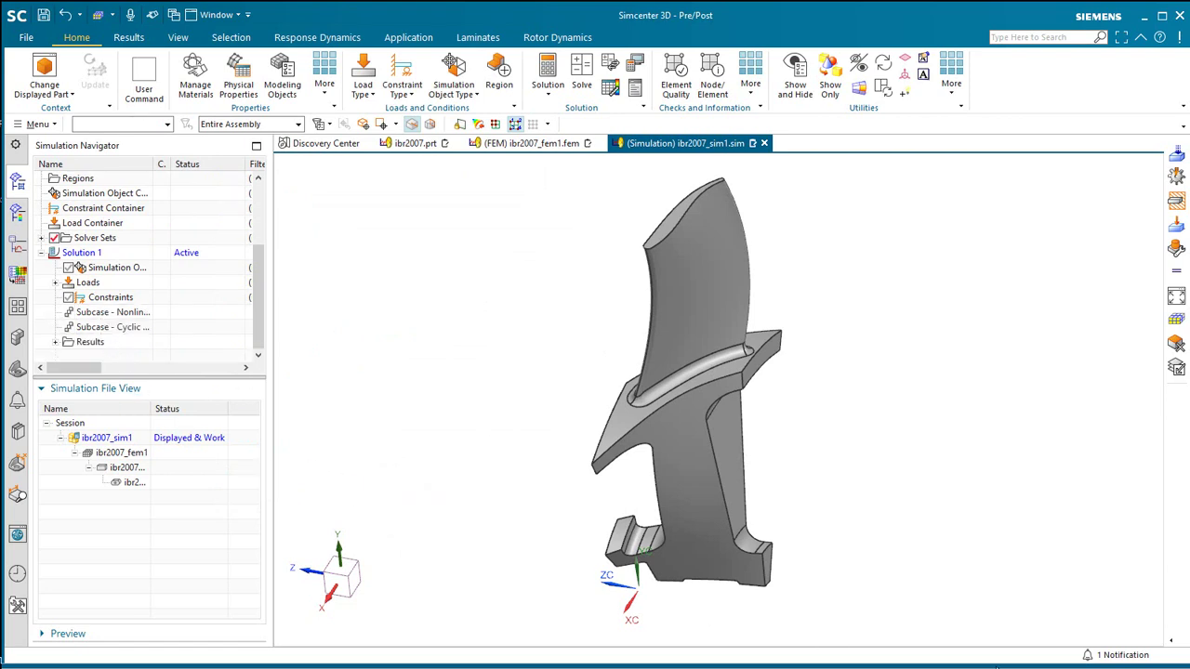
Edit ibr2007_fem1.fem to use a cyclic symmetry CSYS set to the Absolute CSYS.
double_click(131, 453)
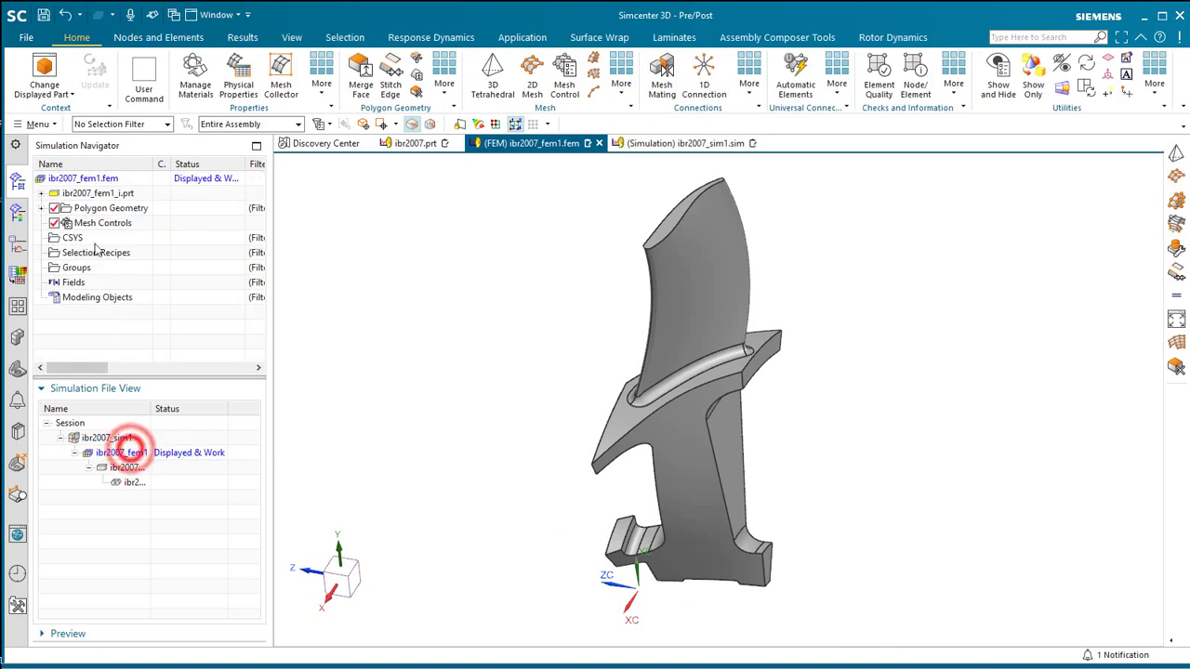
right_click(79, 178)
left_click(119, 255)
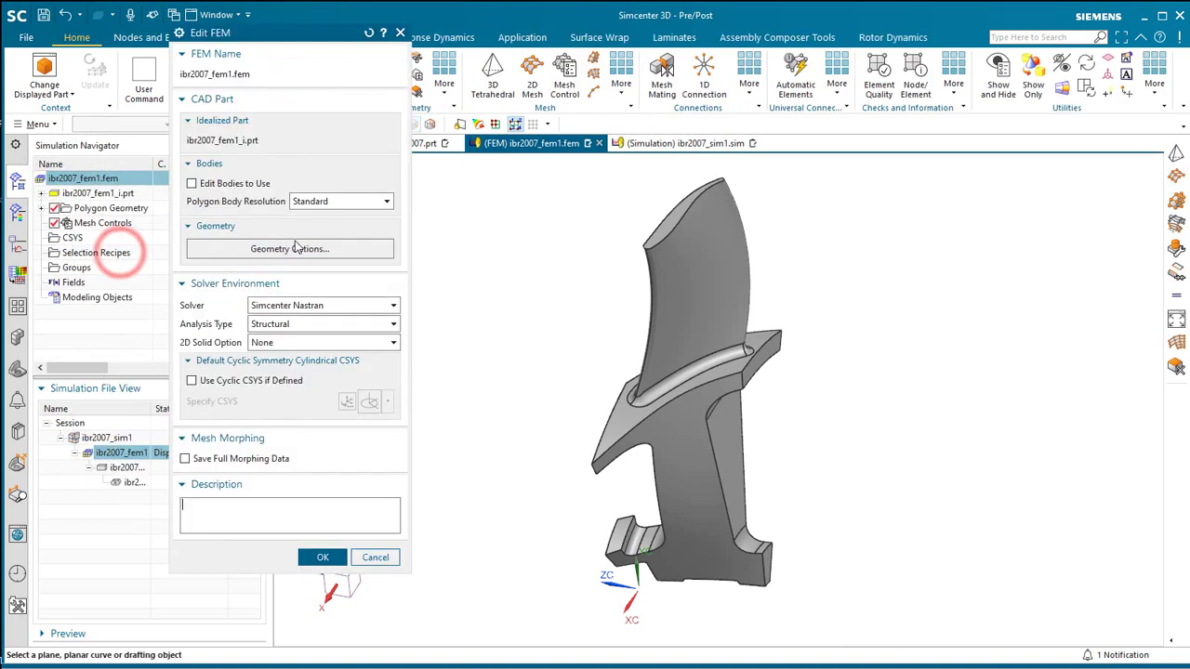
left_click(250, 381)
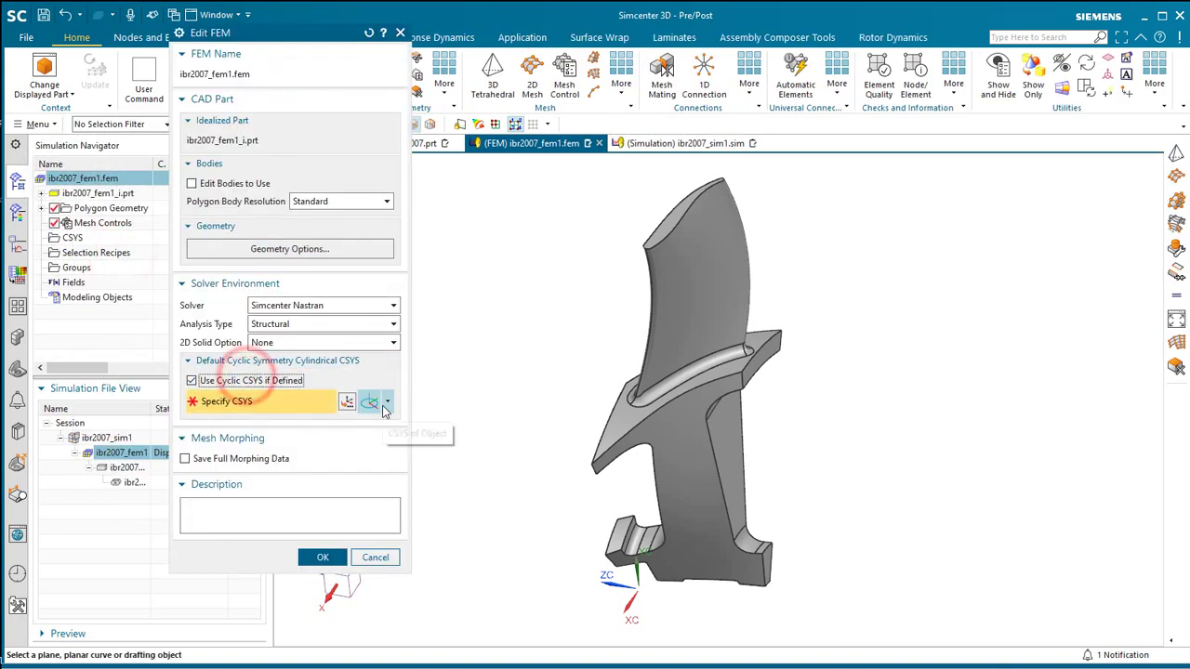
left_click(385, 401)
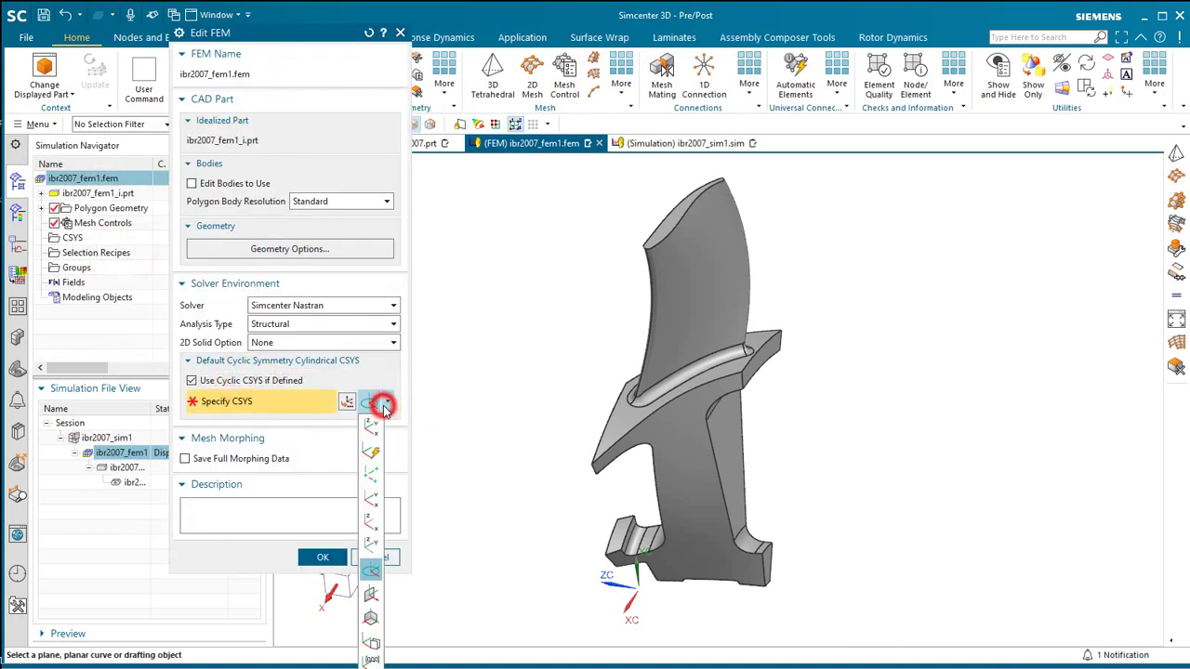
left_click(373, 661)
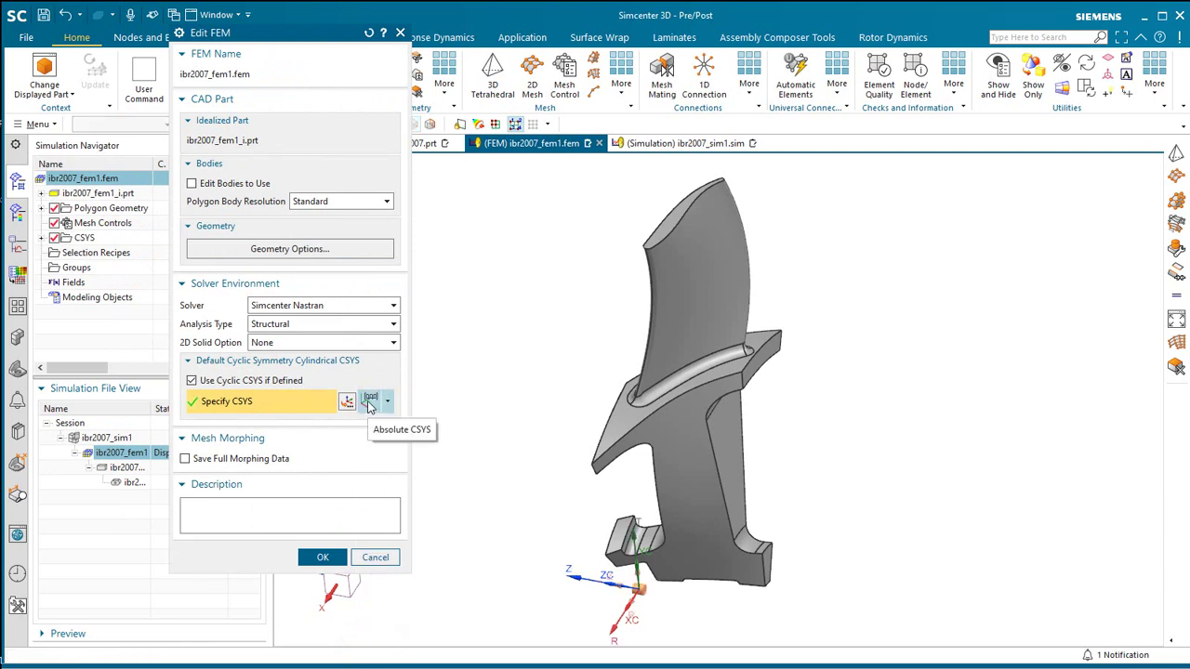
left_click(323, 559)
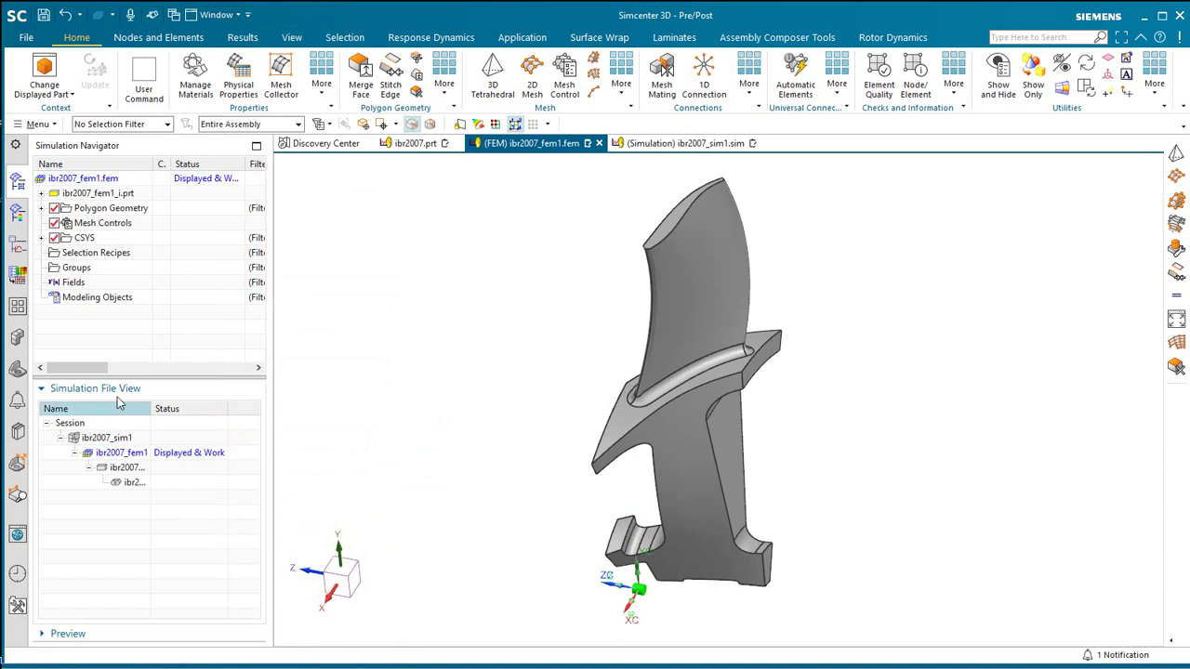
Mesh the blade body with CTETRA(10) elements of 0.2 in, creating the IBR2007 collector.
left_click(483, 65)
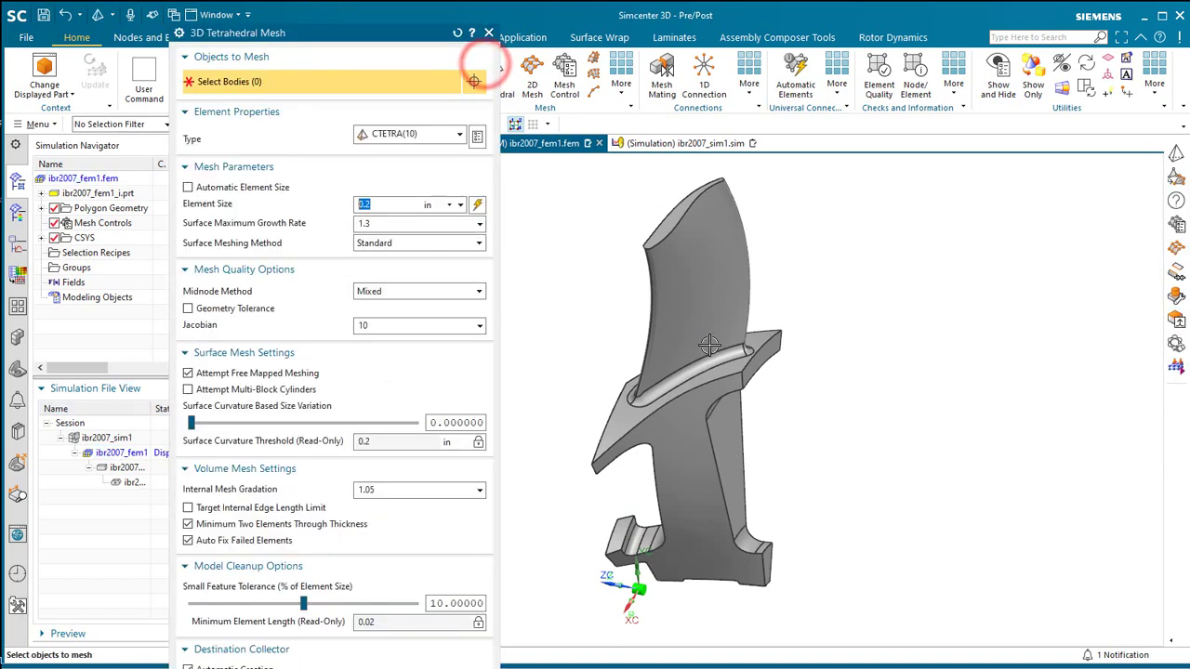
left_click(710, 348)
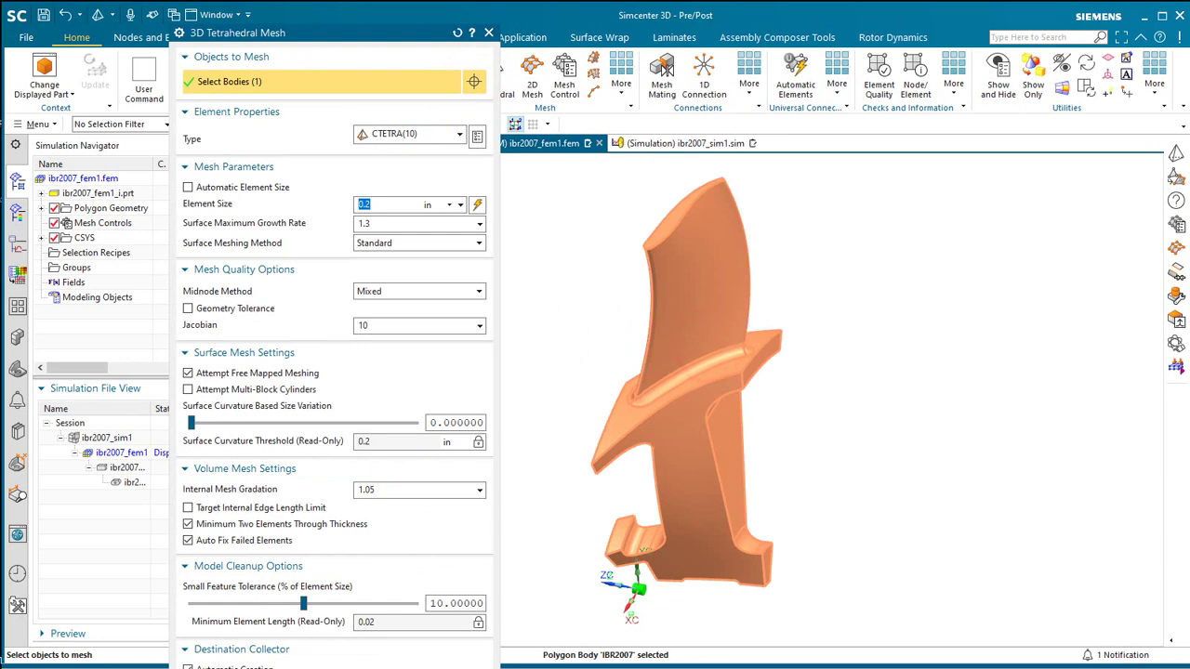
left_click_drag(502, 312, 503, 437)
left_click(387, 615)
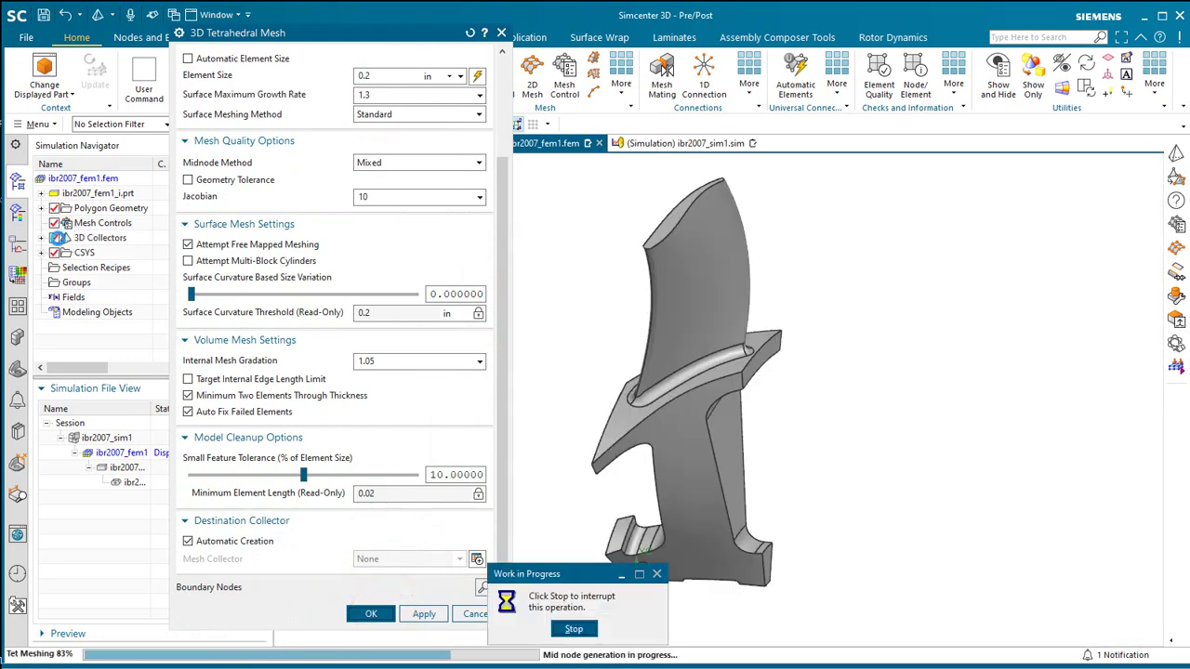
left_click(41, 238)
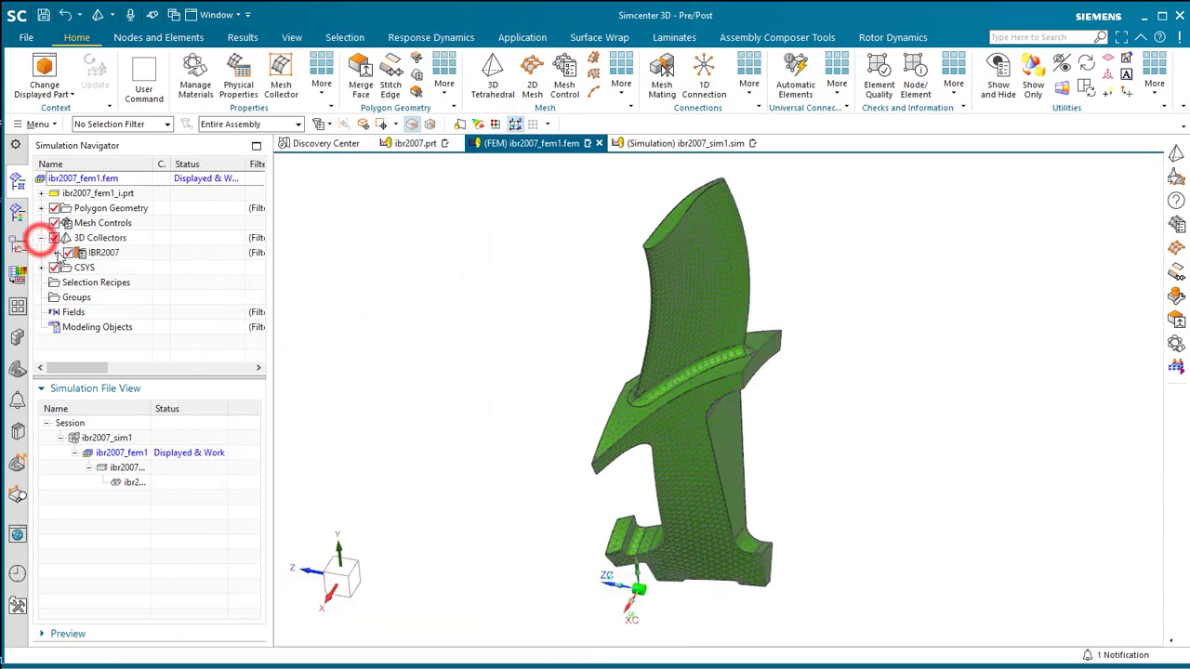
left_click(55, 253)
Assign the Inconel_718-Aged material to the IBR2007 collector's PSOLID property.
right_click(102, 256)
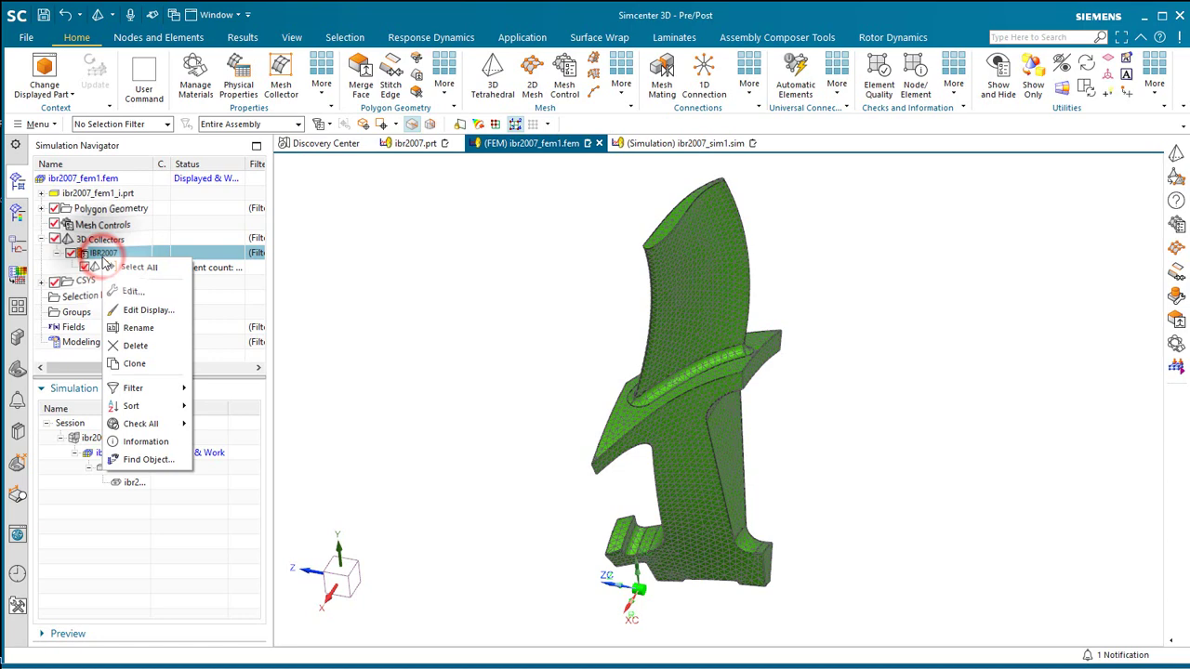
left_click(133, 291)
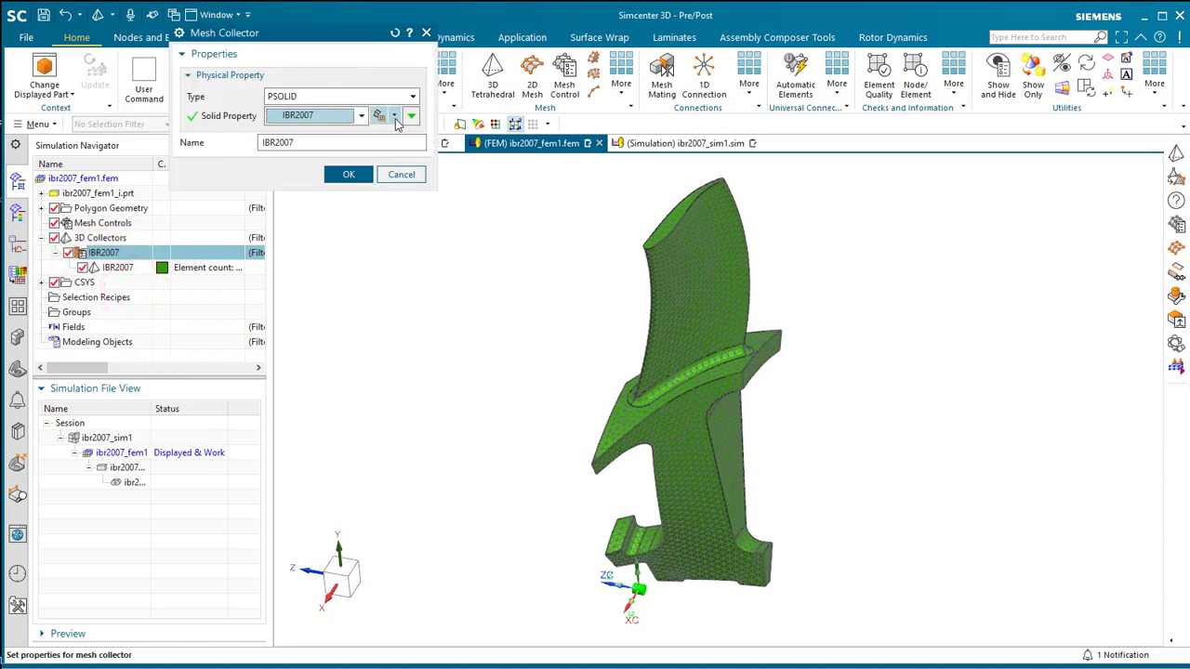
left_click(395, 116)
left_click(382, 169)
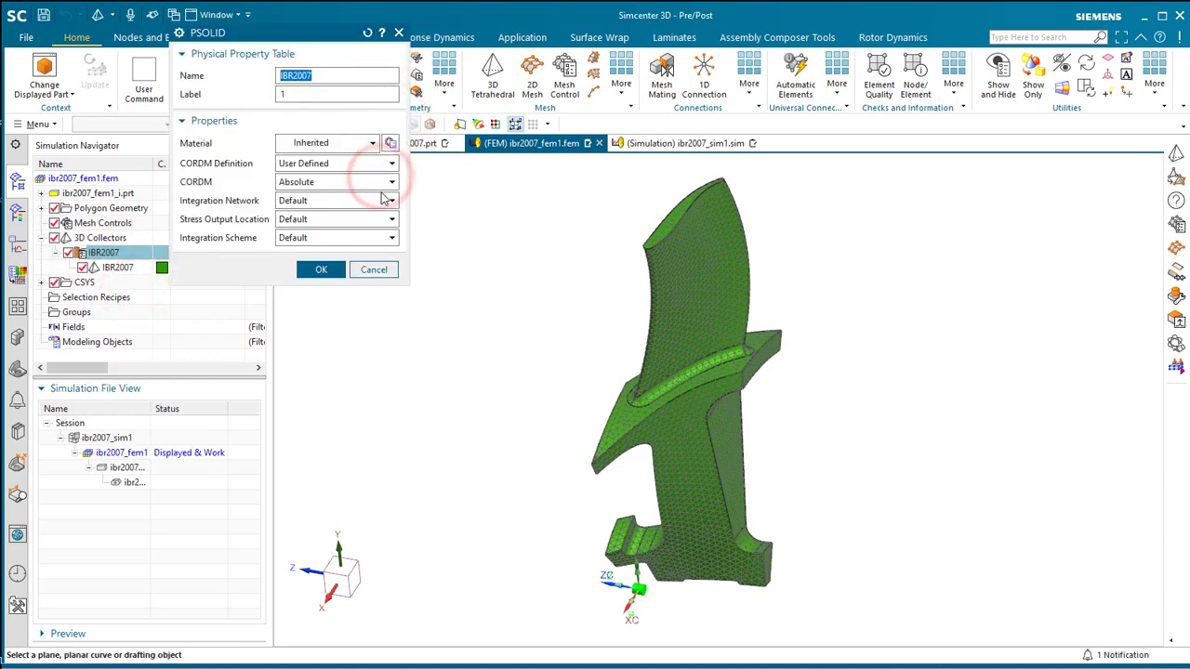
left_click(390, 143)
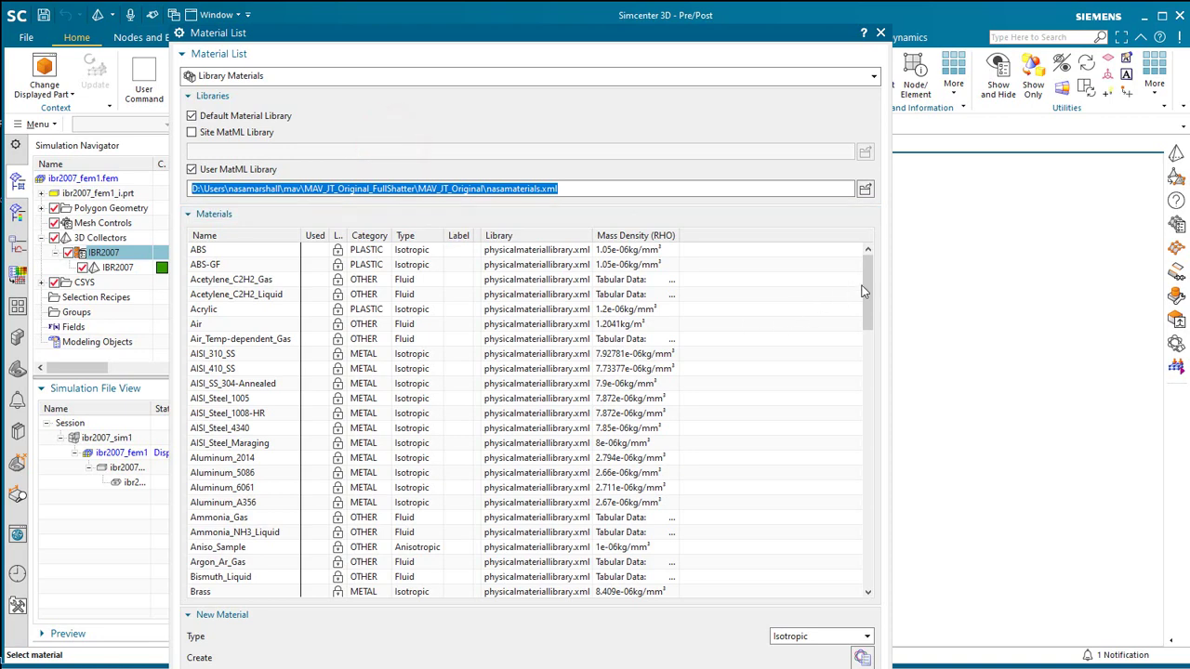
left_click_drag(863, 291, 850, 407)
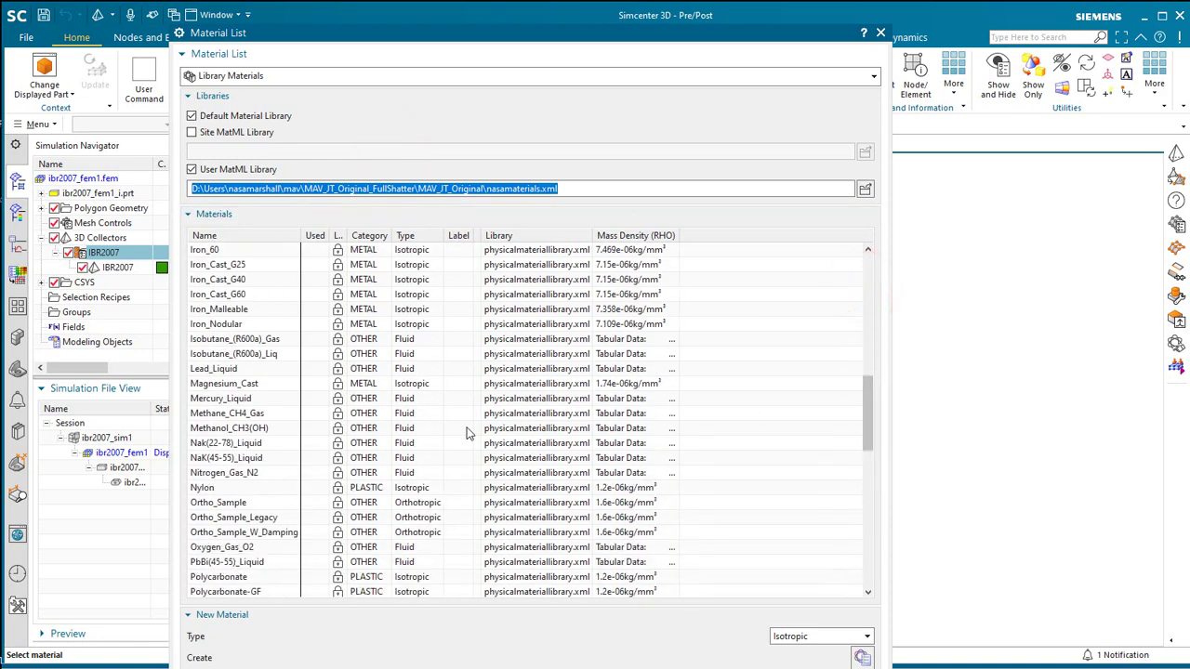
scroll(221, 303, "up", 1)
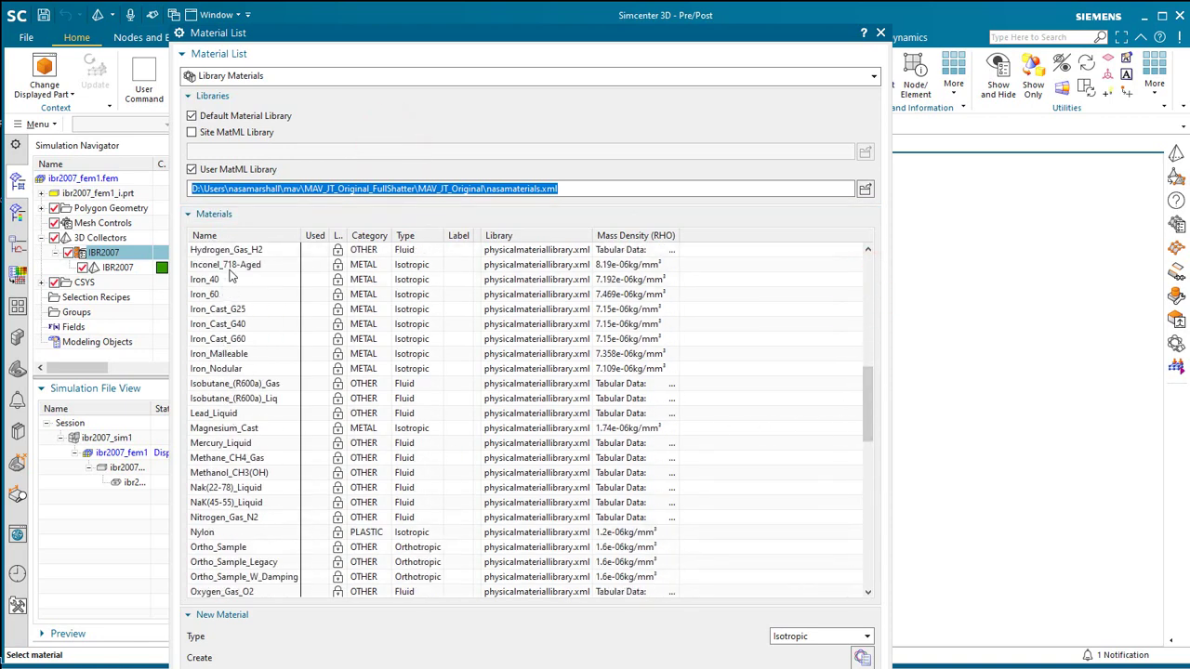
left_click(228, 267)
middle_click(270, 295)
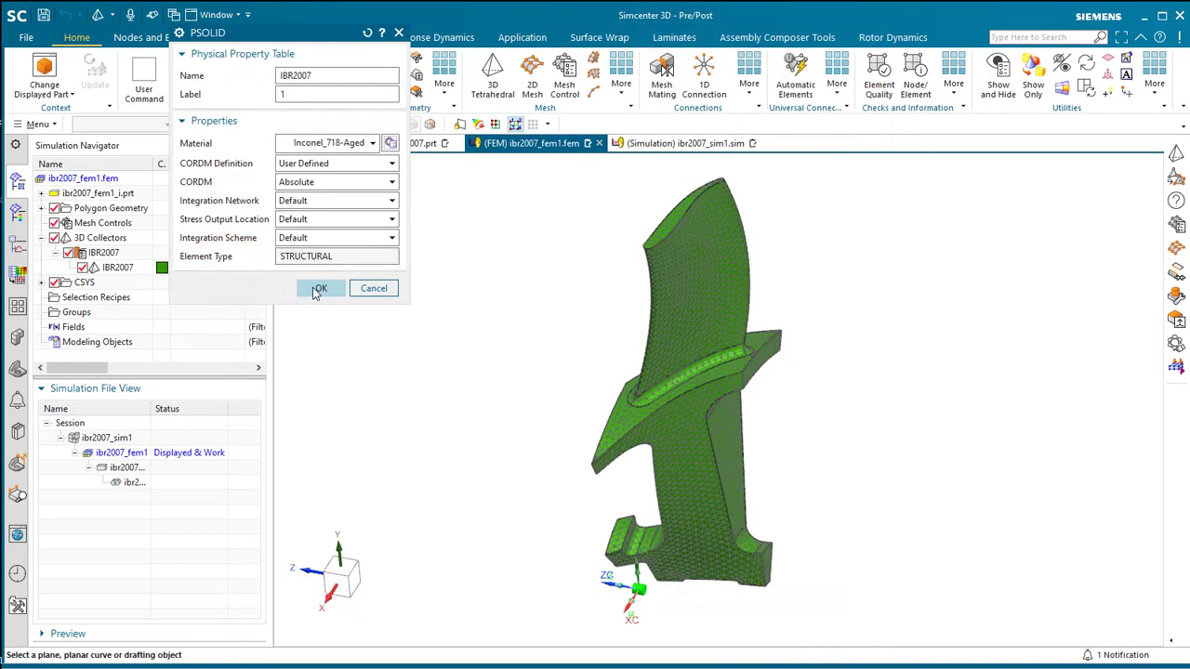
left_click(316, 289)
left_click(347, 174)
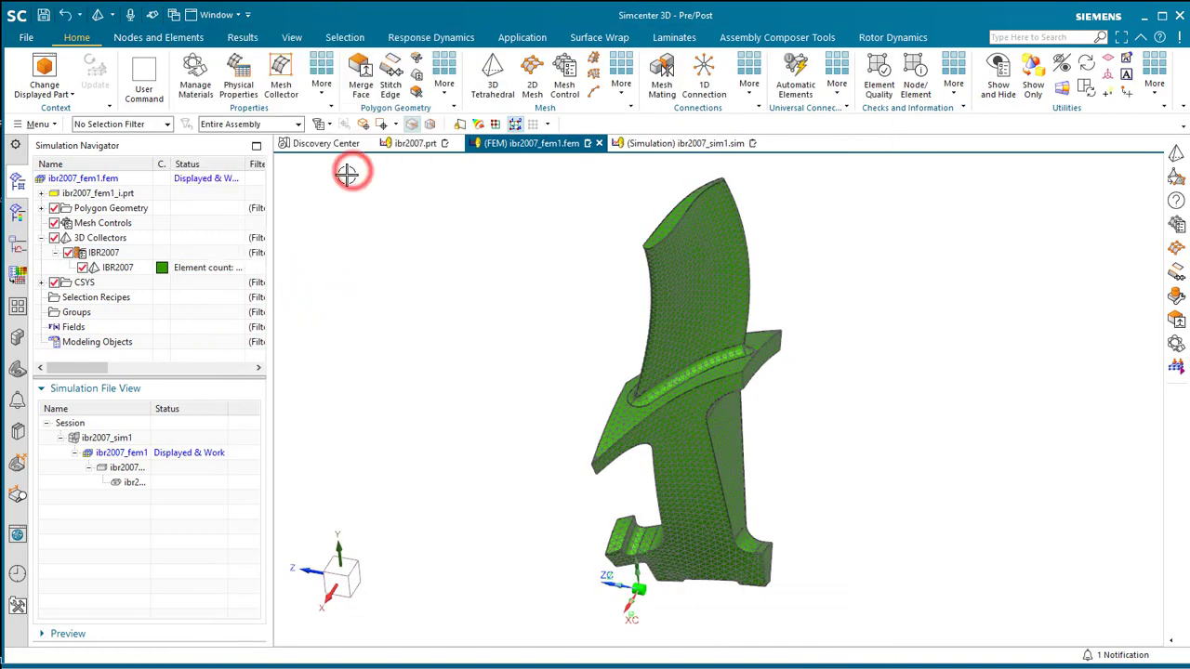
In ibr2007_sim1, start a cyclic symmetry with one sector side face as source Region1.
double_click(105, 438)
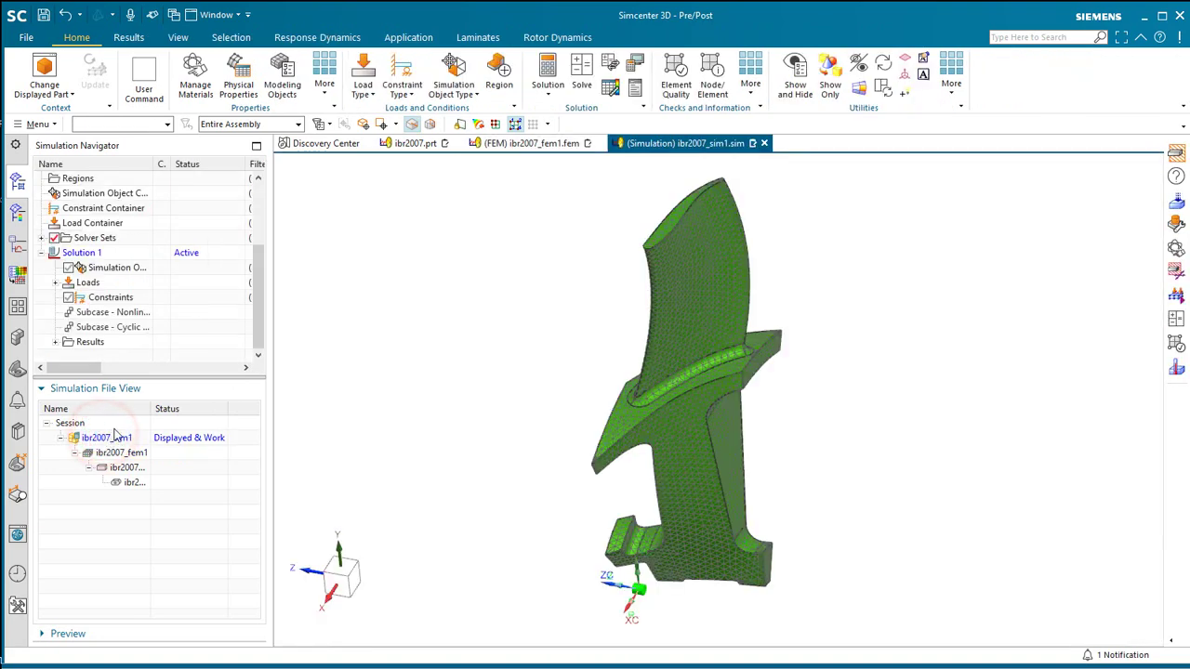
left_click(452, 88)
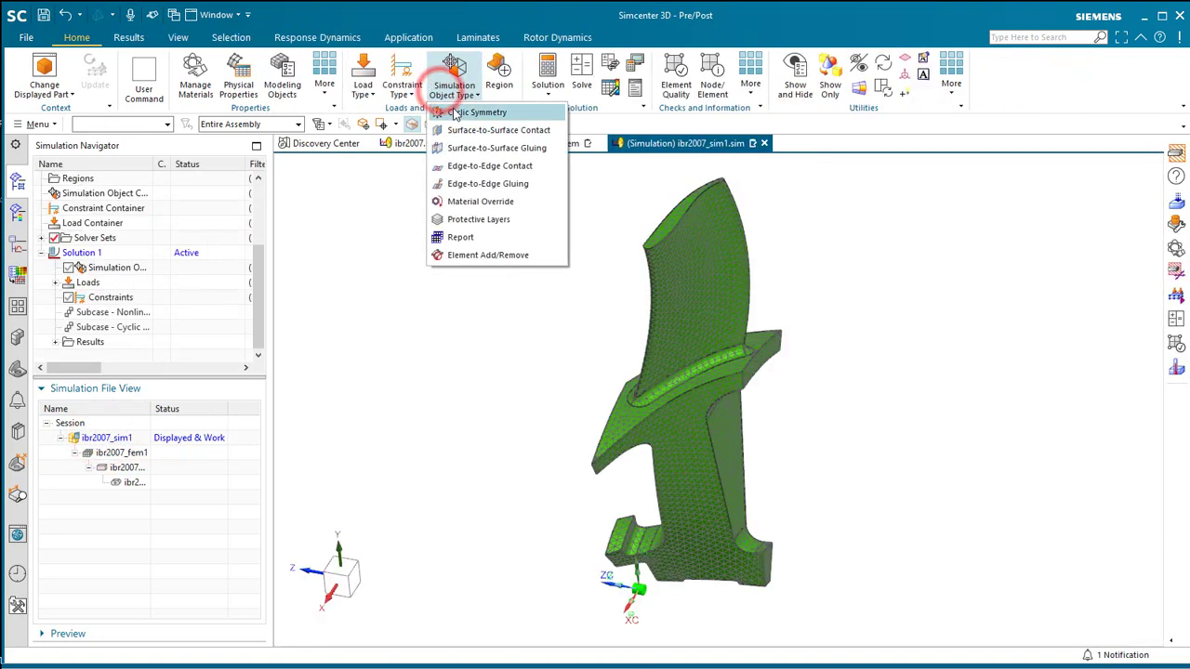
left_click(454, 113)
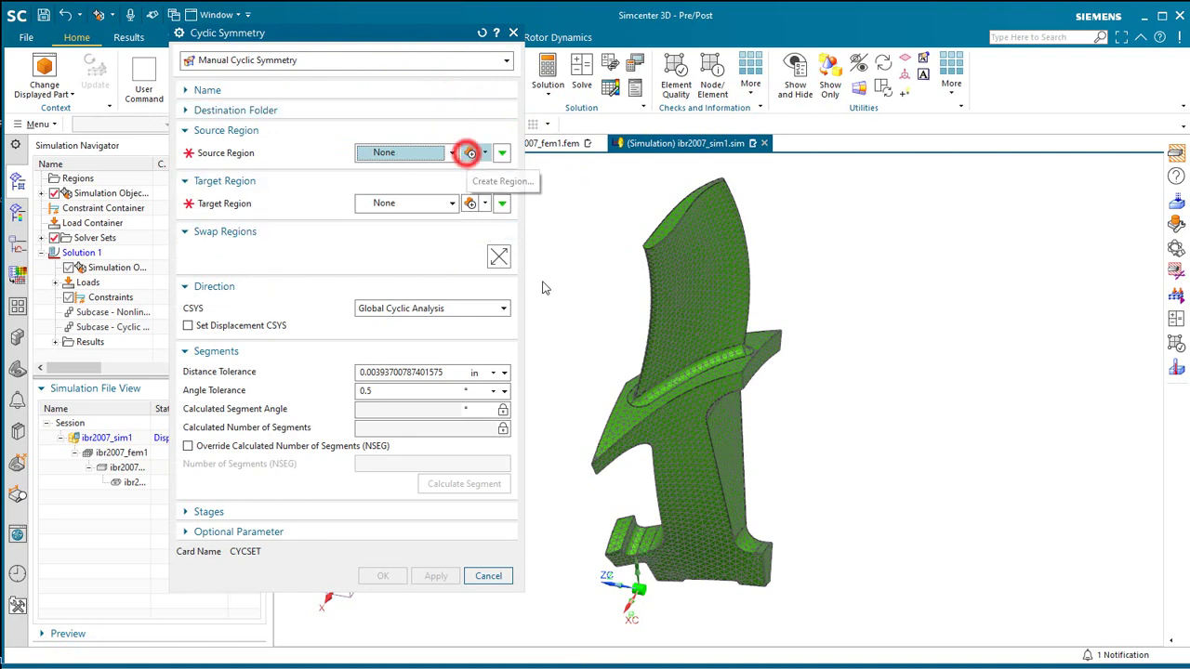
left_click(470, 153)
left_click(697, 481)
middle_click_drag(618, 491, 711, 483)
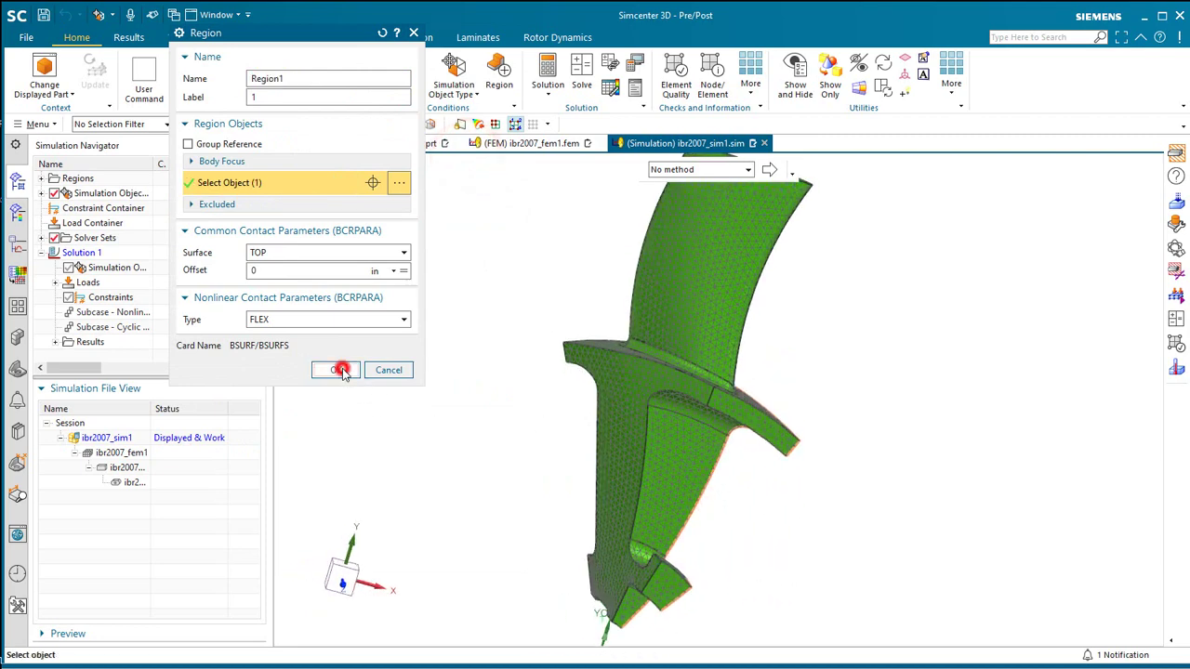
left_click(341, 370)
Set the opposite side face as target Region2 and calculate 18 segments of 20°.
left_click(469, 199)
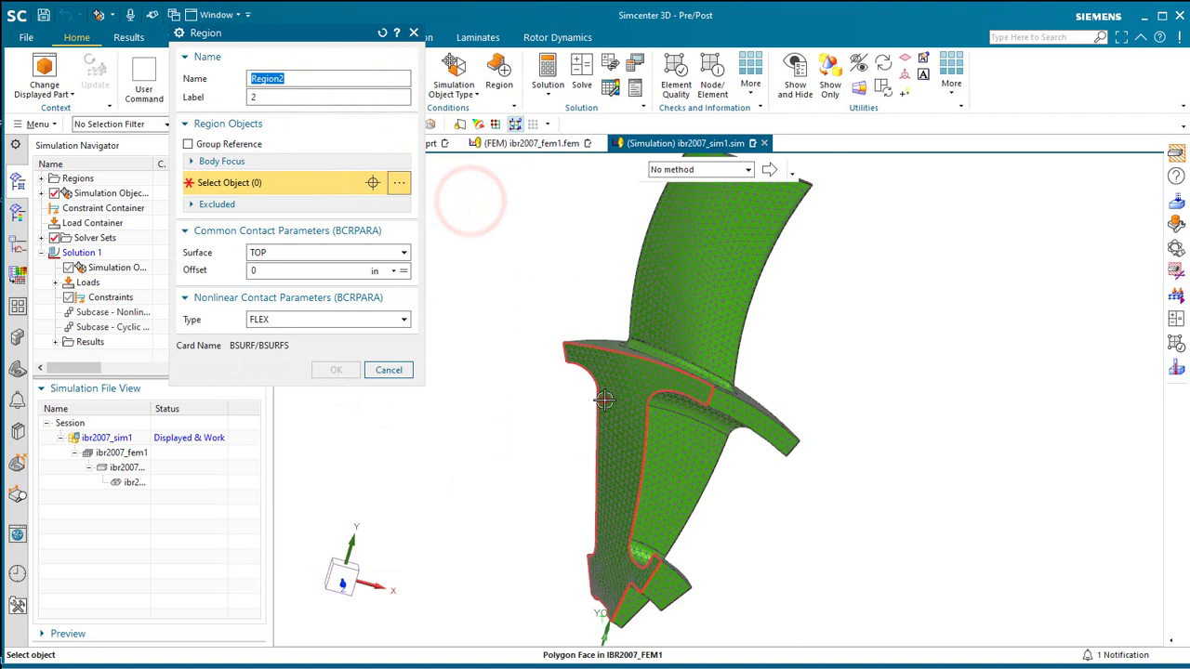
left_click(603, 401)
left_click(338, 370)
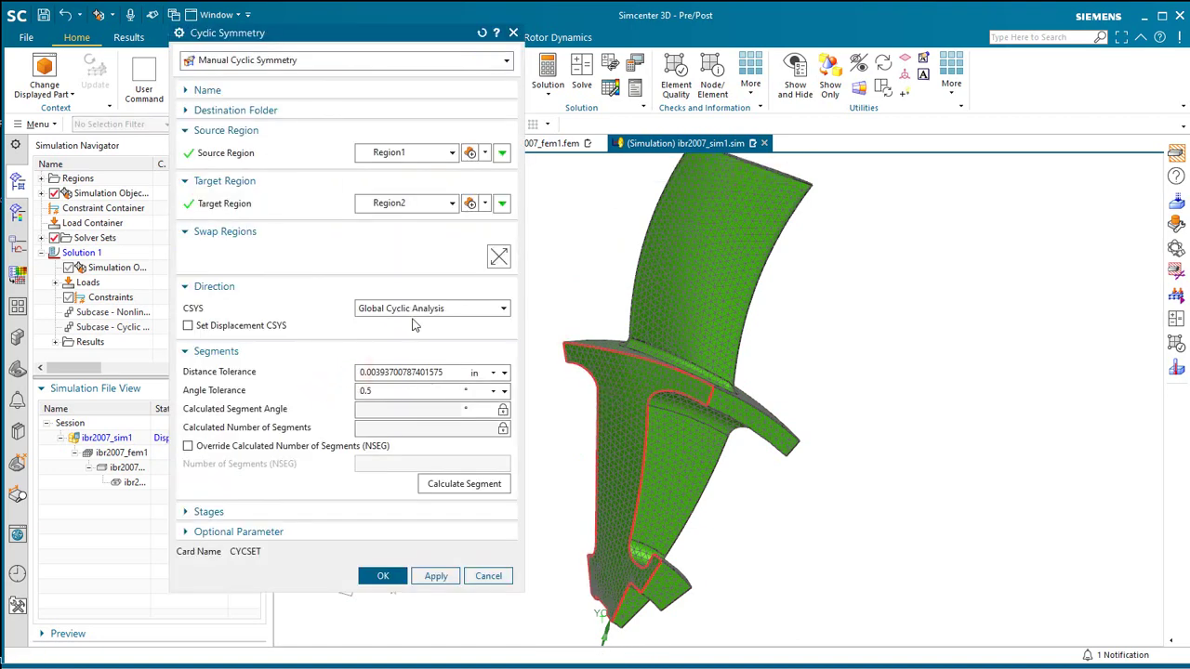
left_click(464, 484)
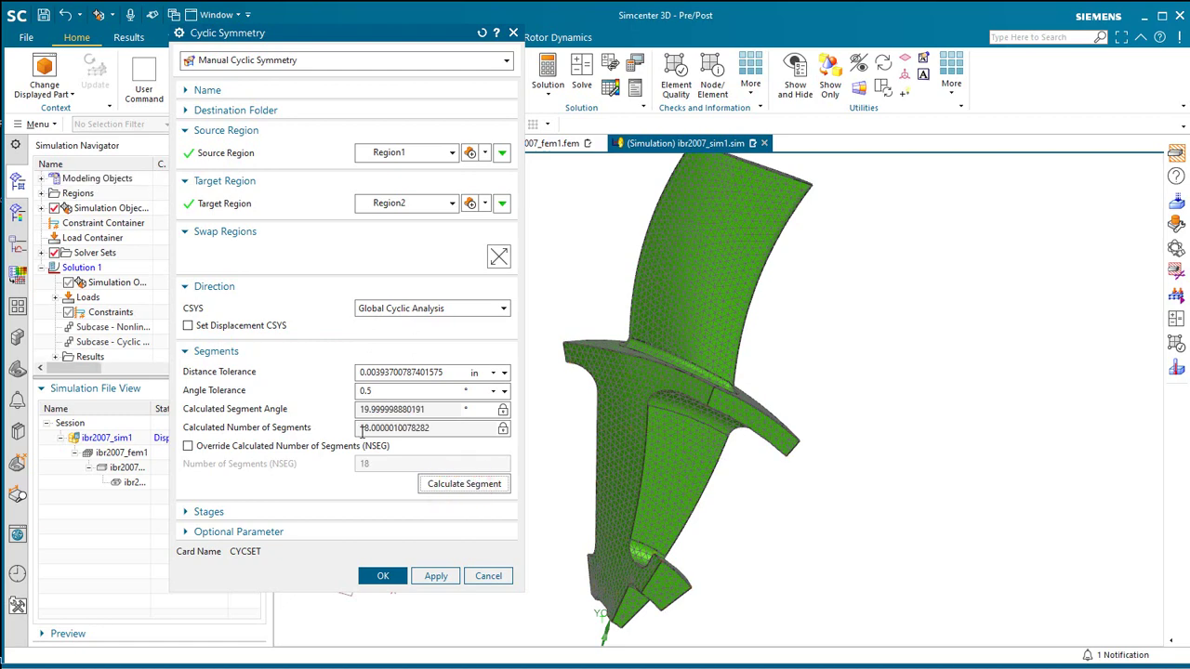
left_click(381, 577)
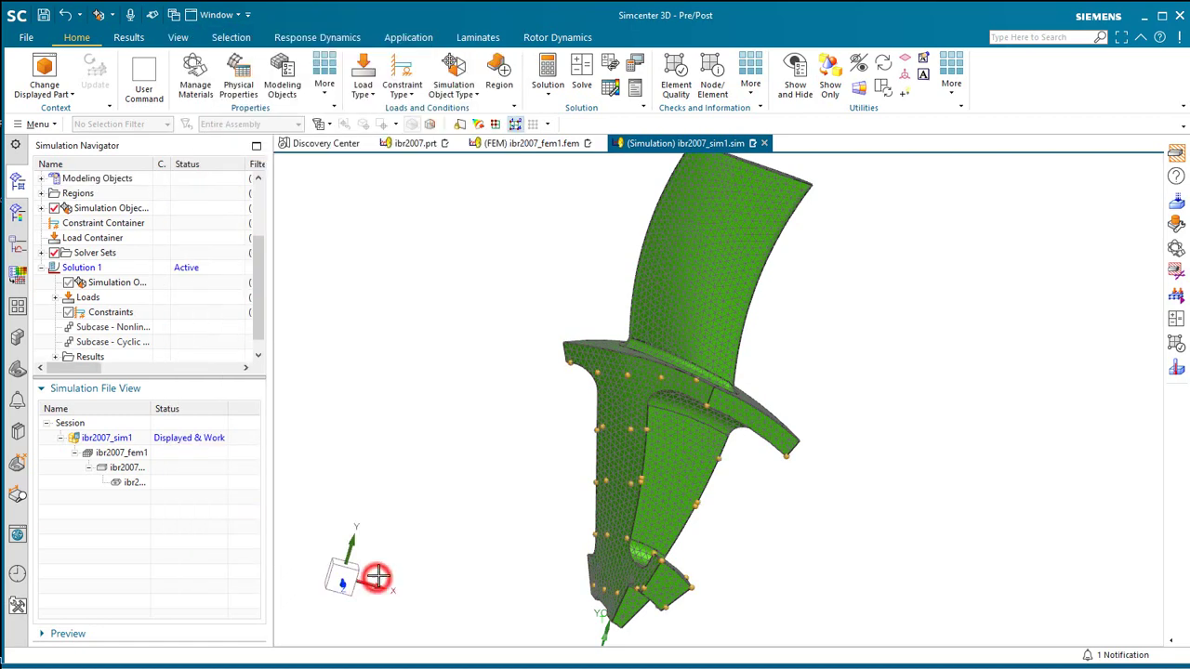
Start a user-defined constraint fixing DOF2 and DOF3 in the Global Cyclic Analysis CSYS.
middle_click_drag(437, 521, 412, 524)
left_click(401, 89)
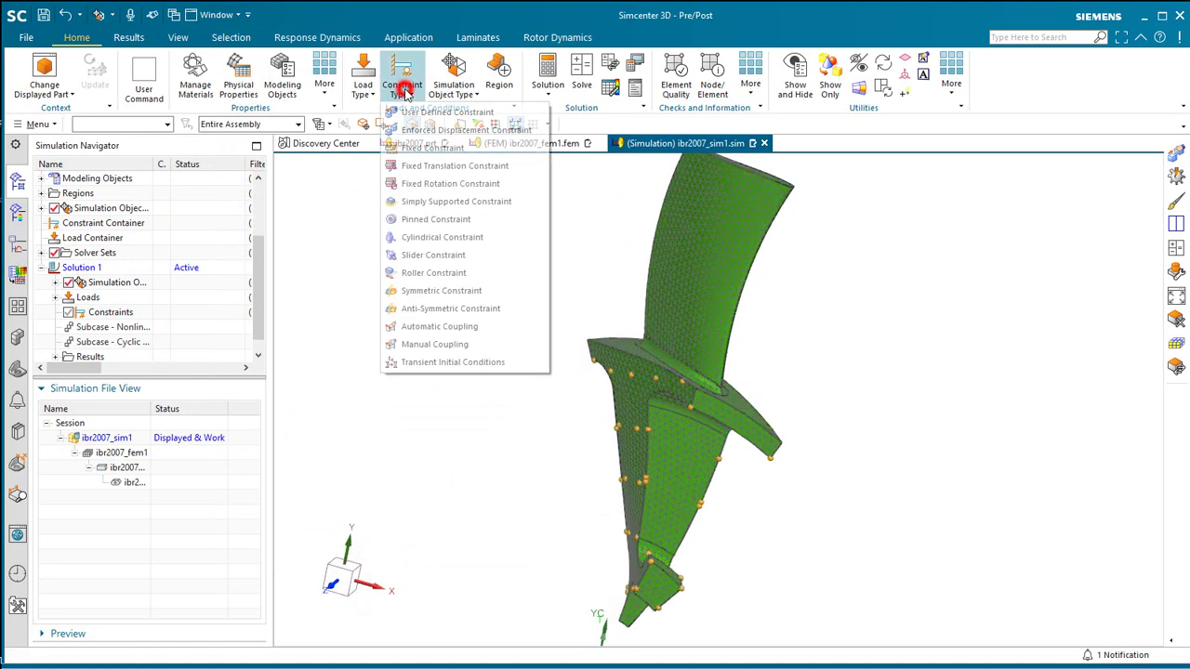
left_click(433, 110)
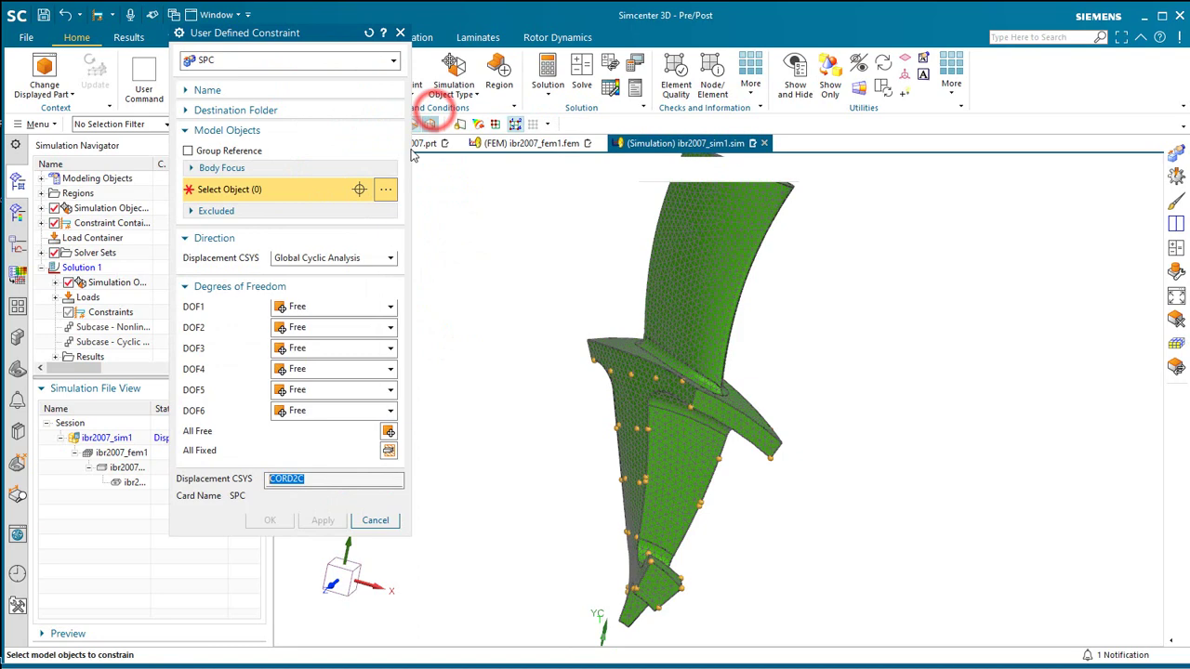
left_click(337, 329)
left_click(330, 362)
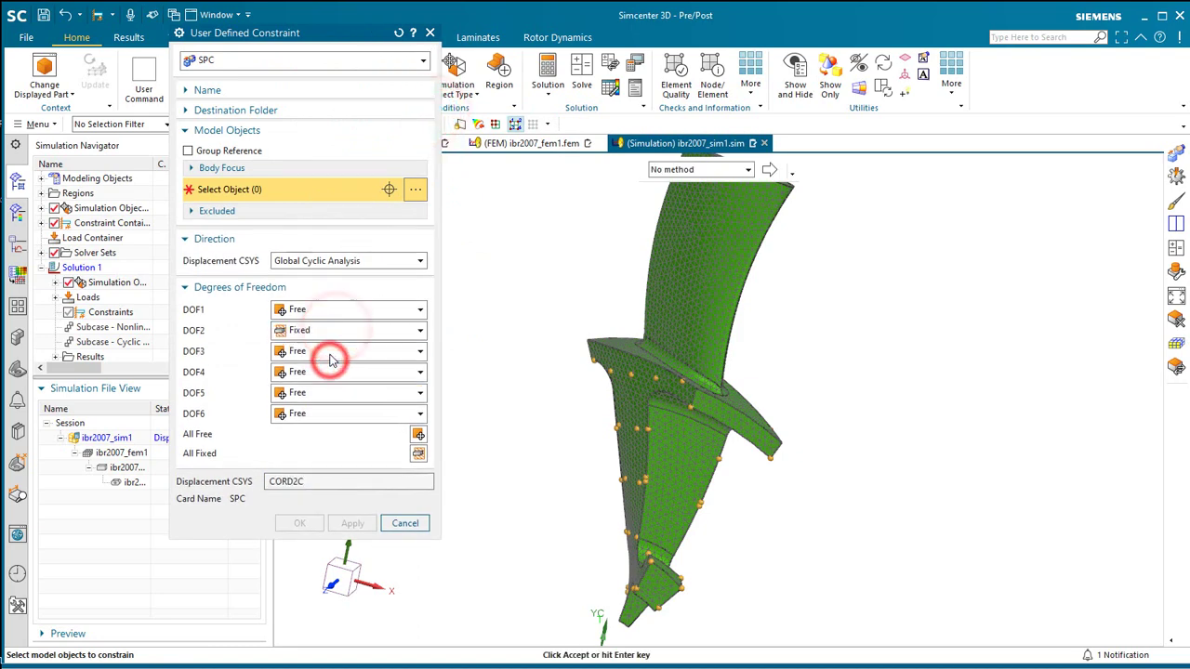
left_click(327, 351)
left_click(325, 383)
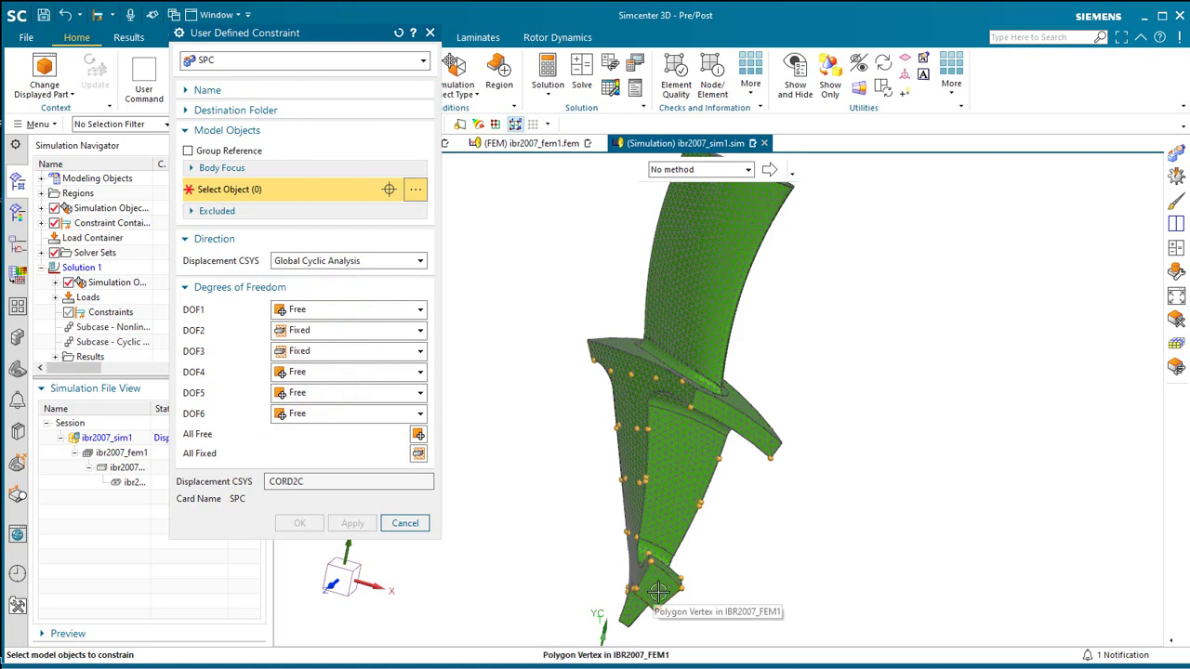
middle_click_drag(657, 599, 628, 598)
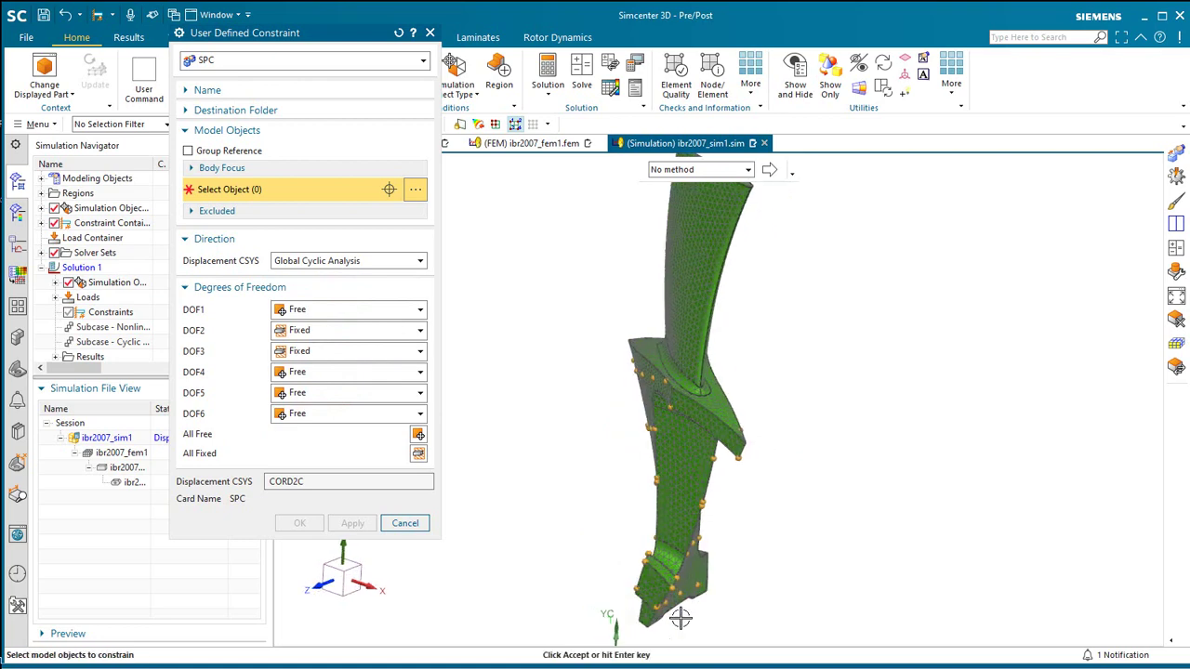
scroll(612, 577, "up", 3)
left_click(586, 527)
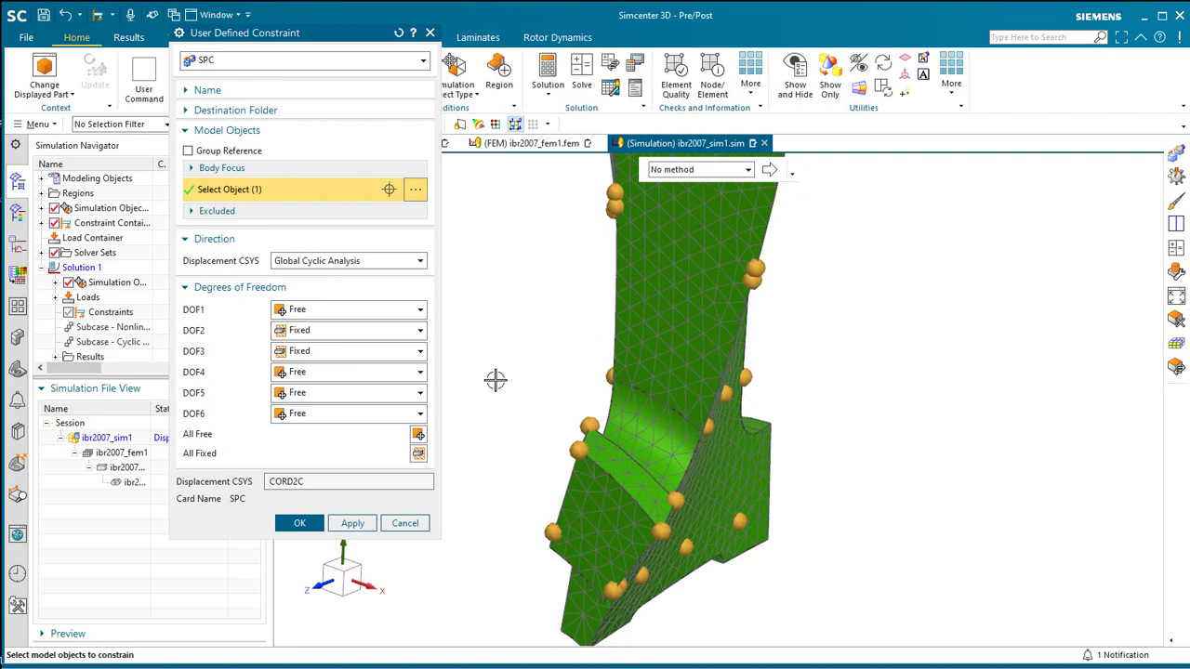
Apply the constraint to the blade root face, excluding one polygon edge, and create it.
left_click_drag(288, 43, 207, 234)
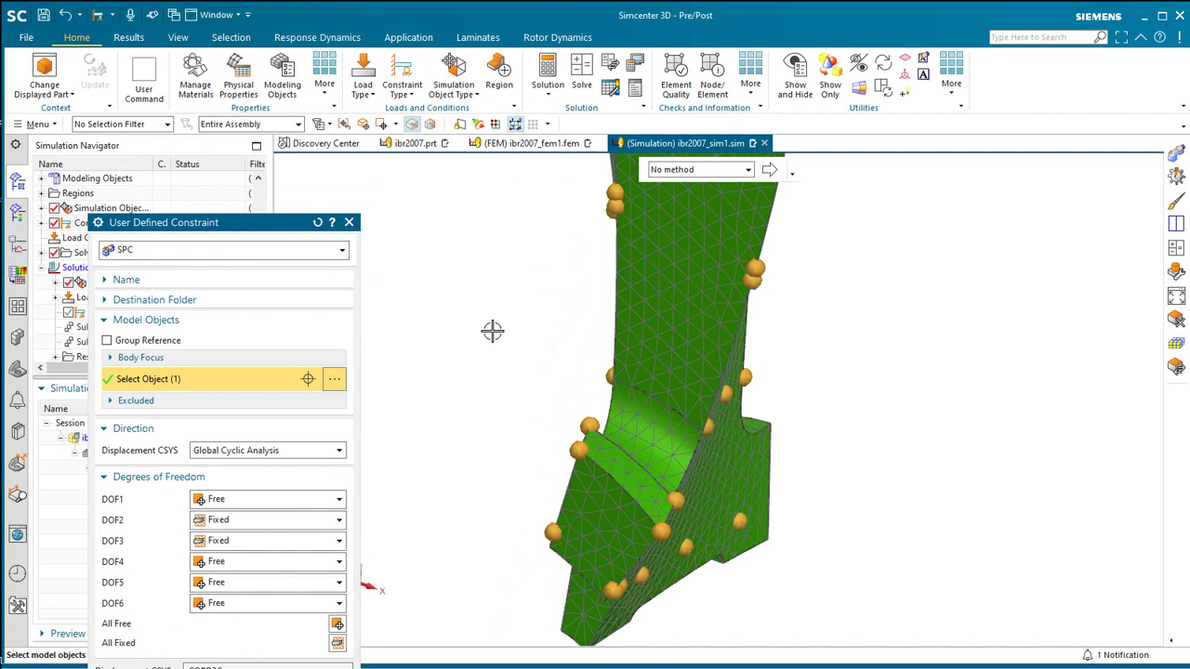
middle_click_drag(493, 331, 551, 342)
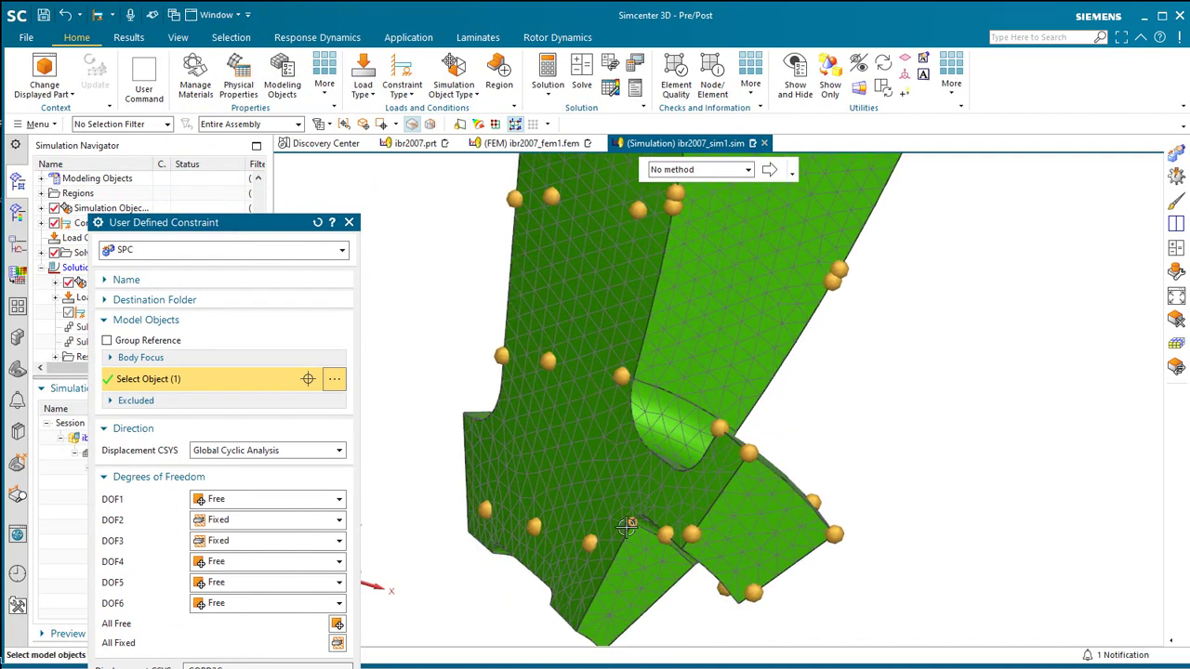
left_click(133, 126)
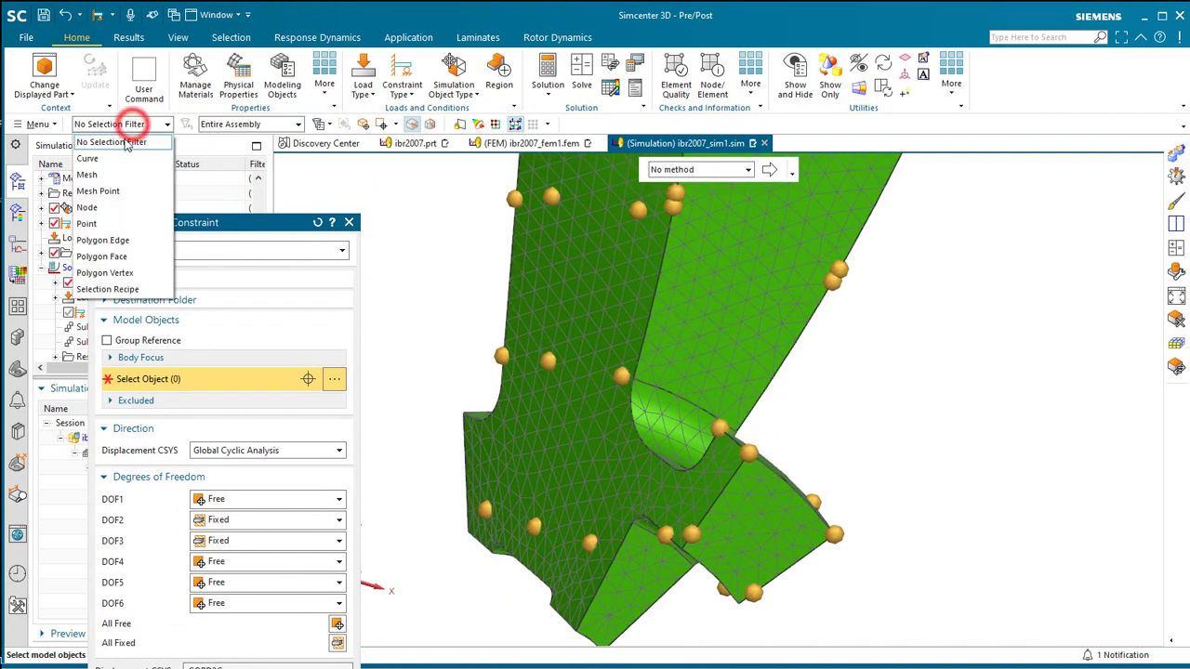
left_click(119, 259)
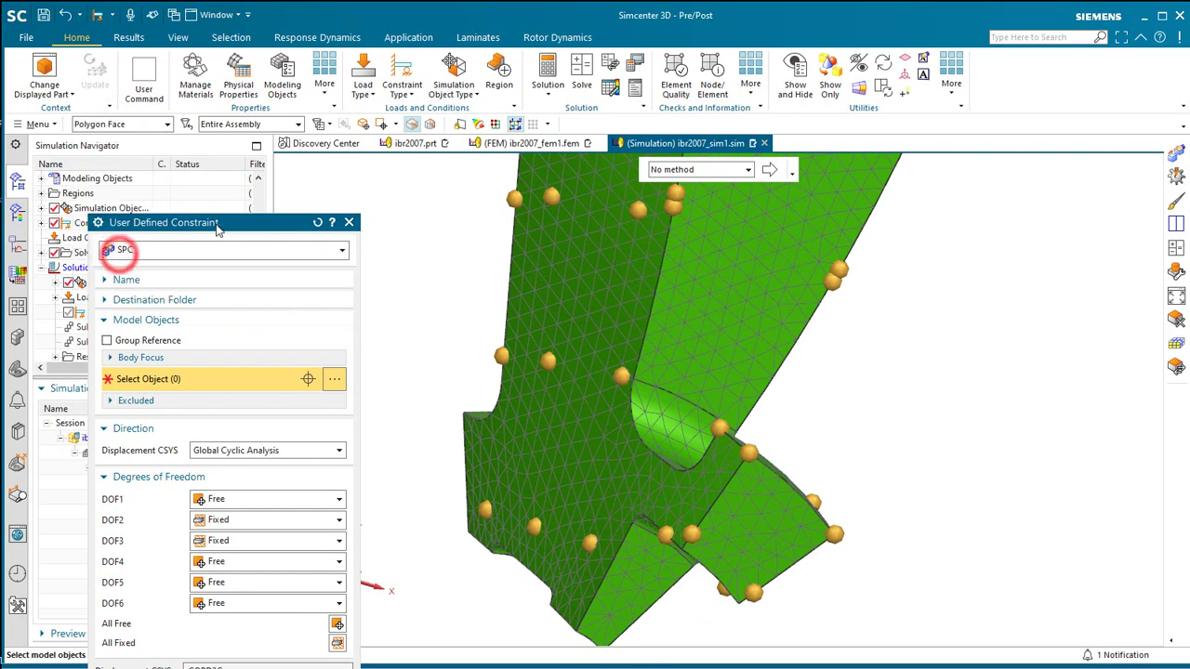
left_click_drag(217, 223, 232, 120)
left_click(746, 534)
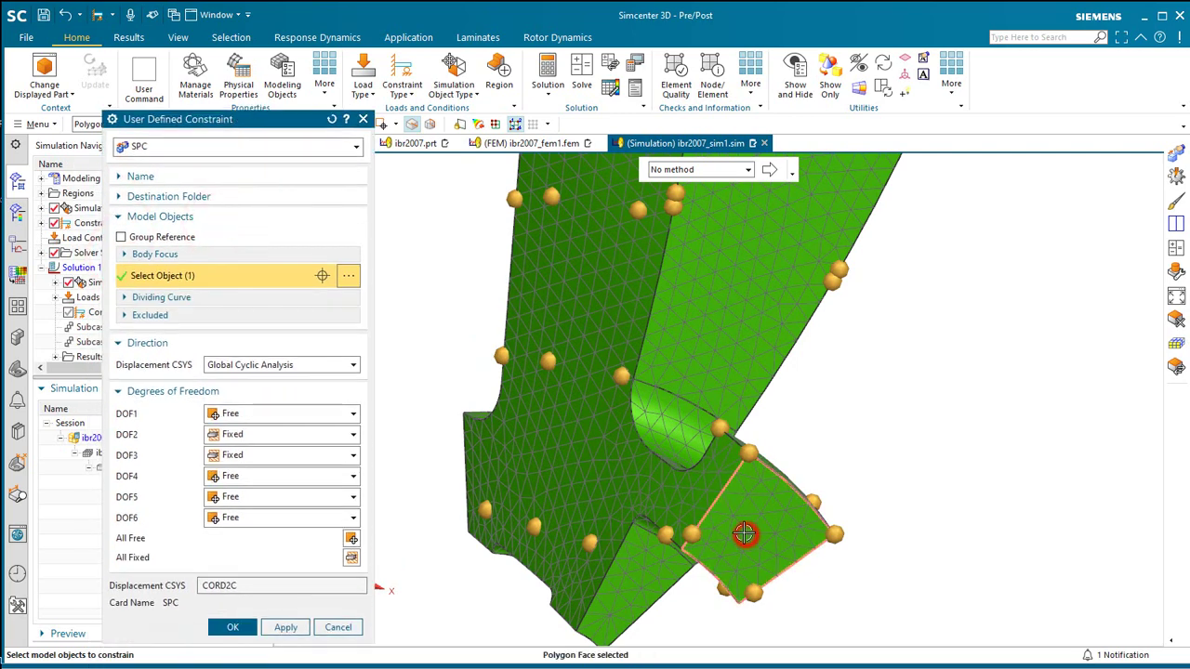
left_click(181, 314)
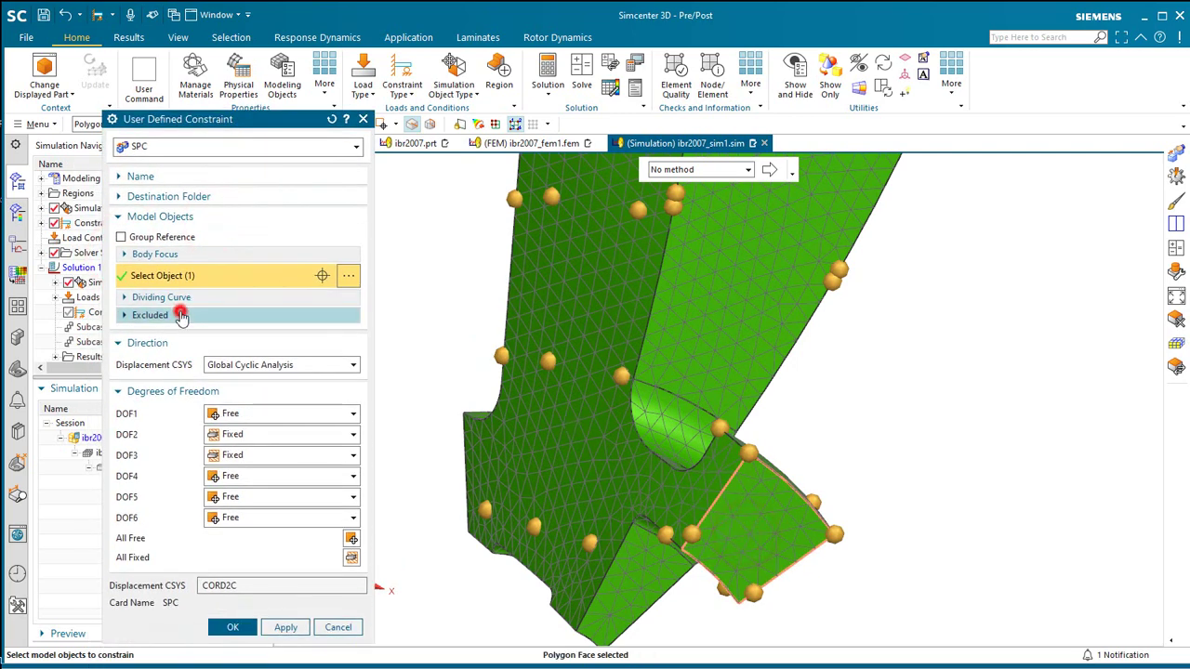
left_click(86, 125)
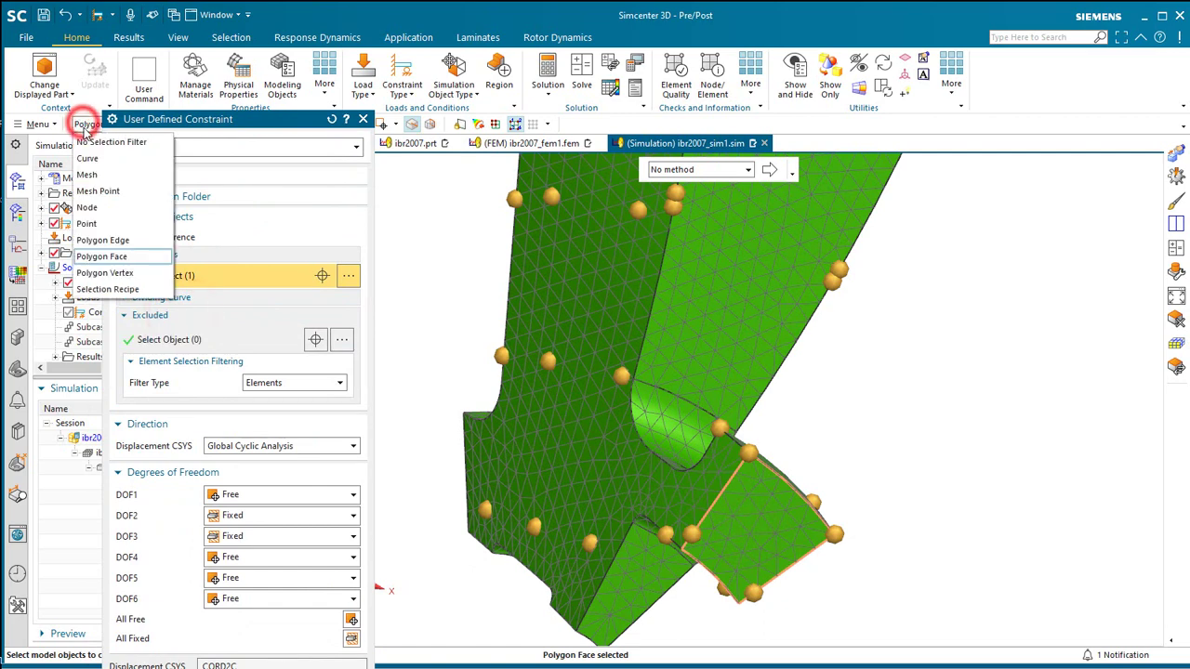
left_click(107, 258)
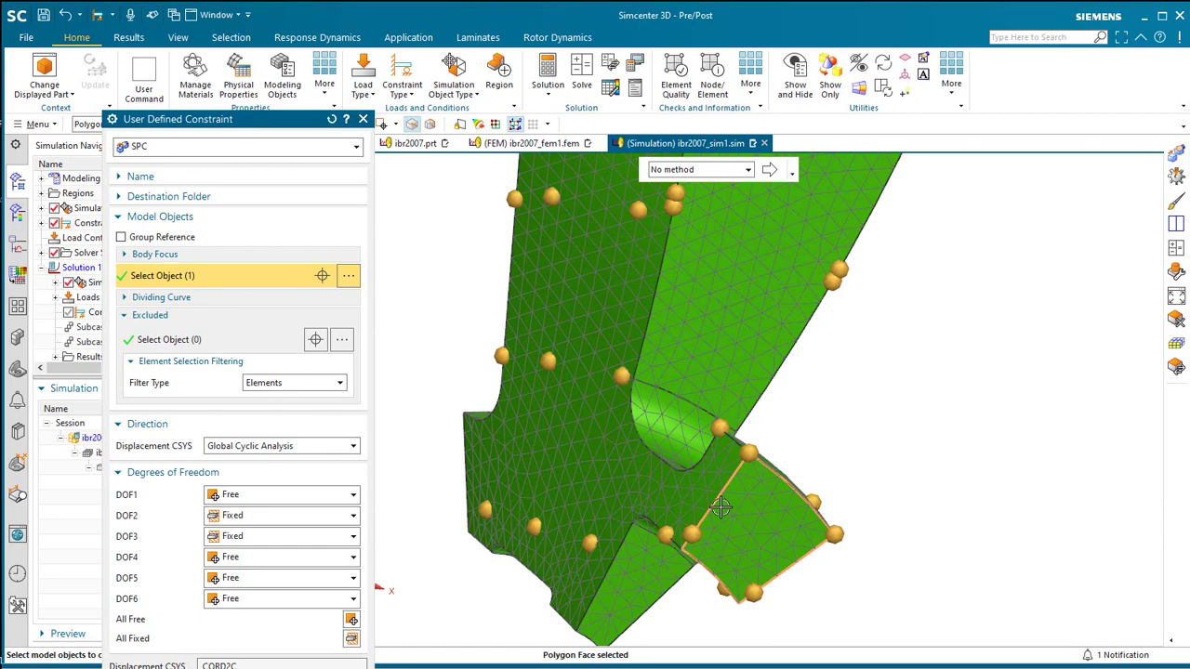
left_click(196, 338)
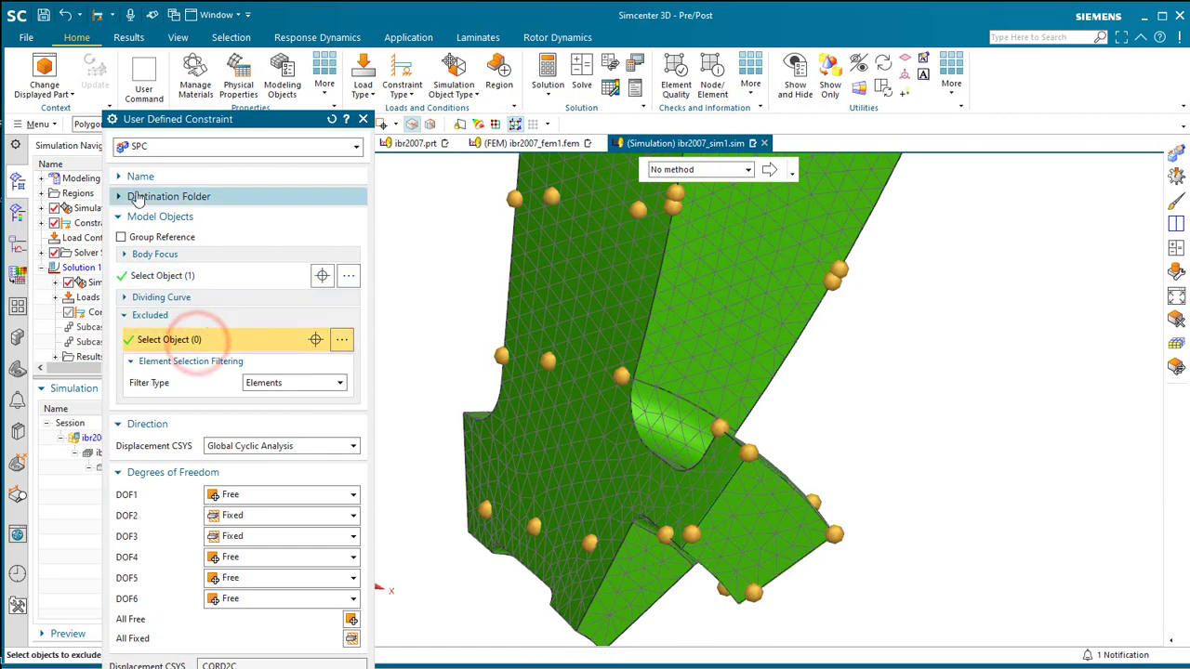
left_click(90, 125)
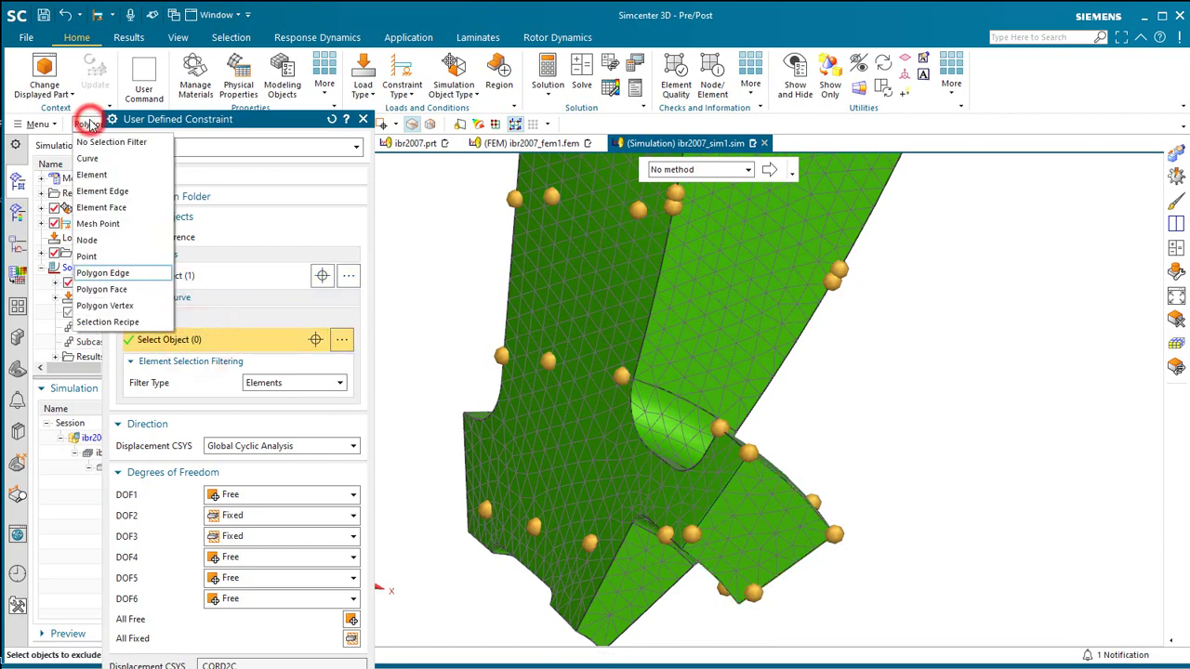
left_click(108, 276)
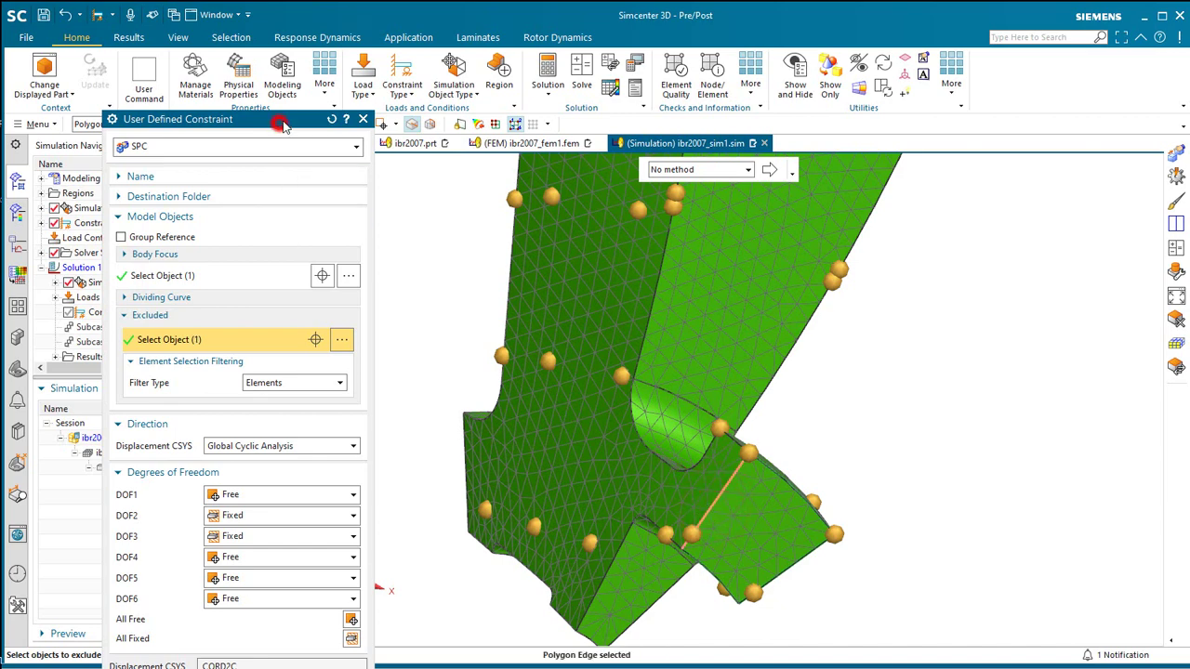
left_click(285, 649)
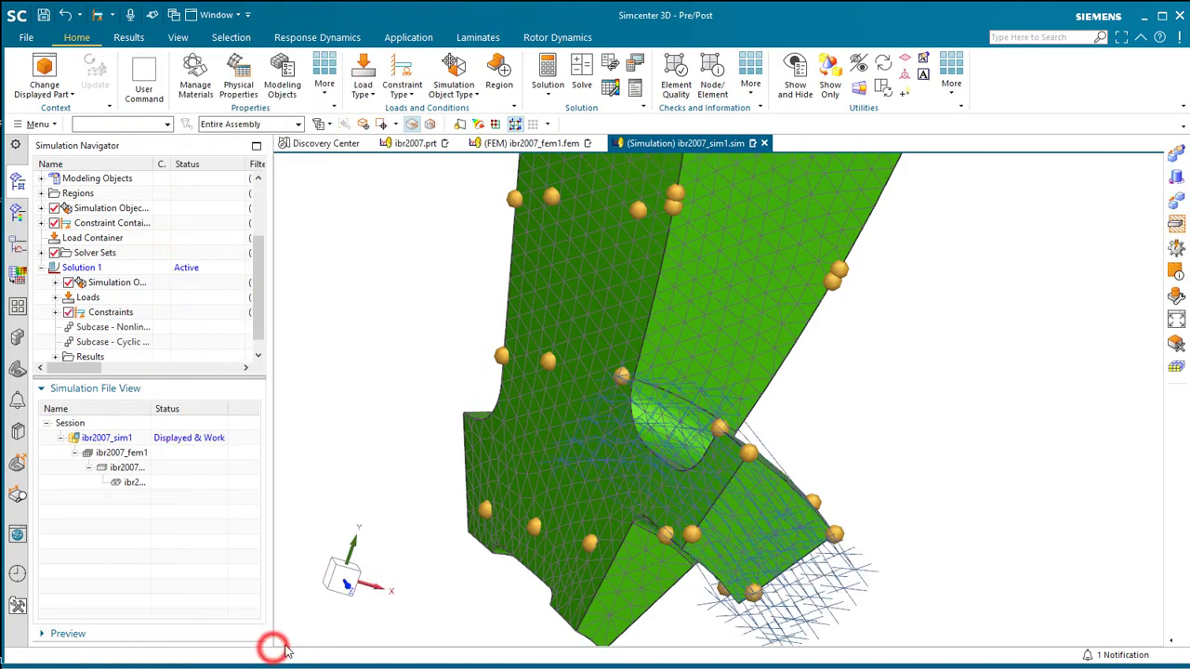
Add a 9000 rev/min rotation load about the Global Cyclic Analysis axis to the whole blade.
middle_click_drag(391, 558, 514, 521)
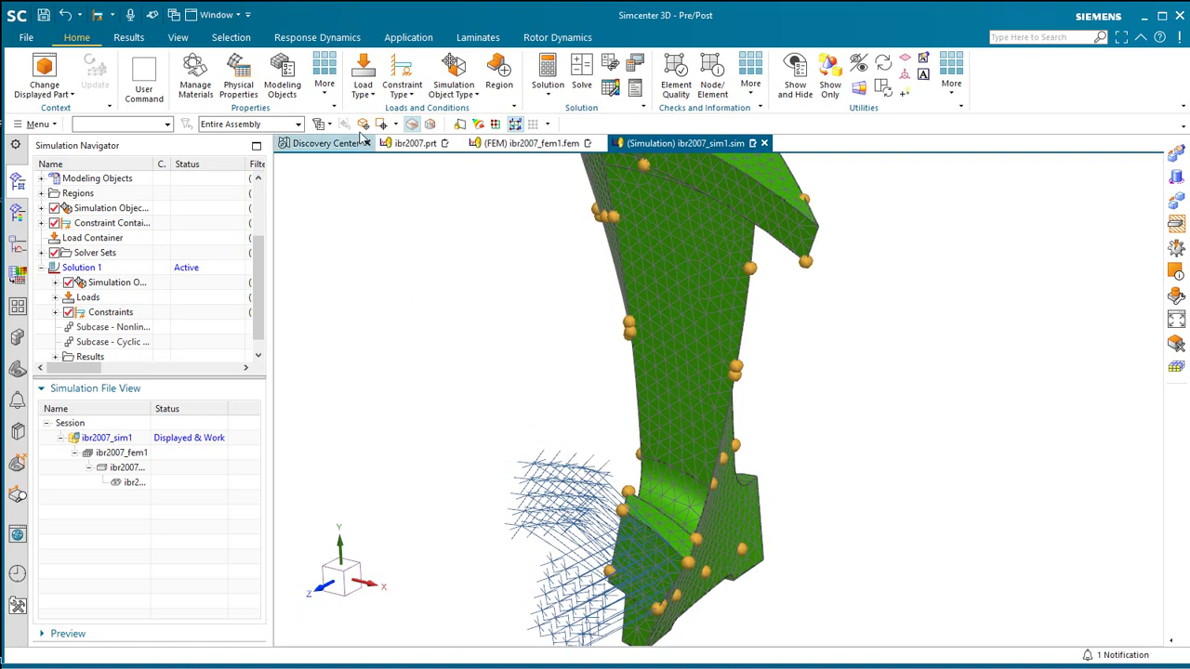
left_click(364, 86)
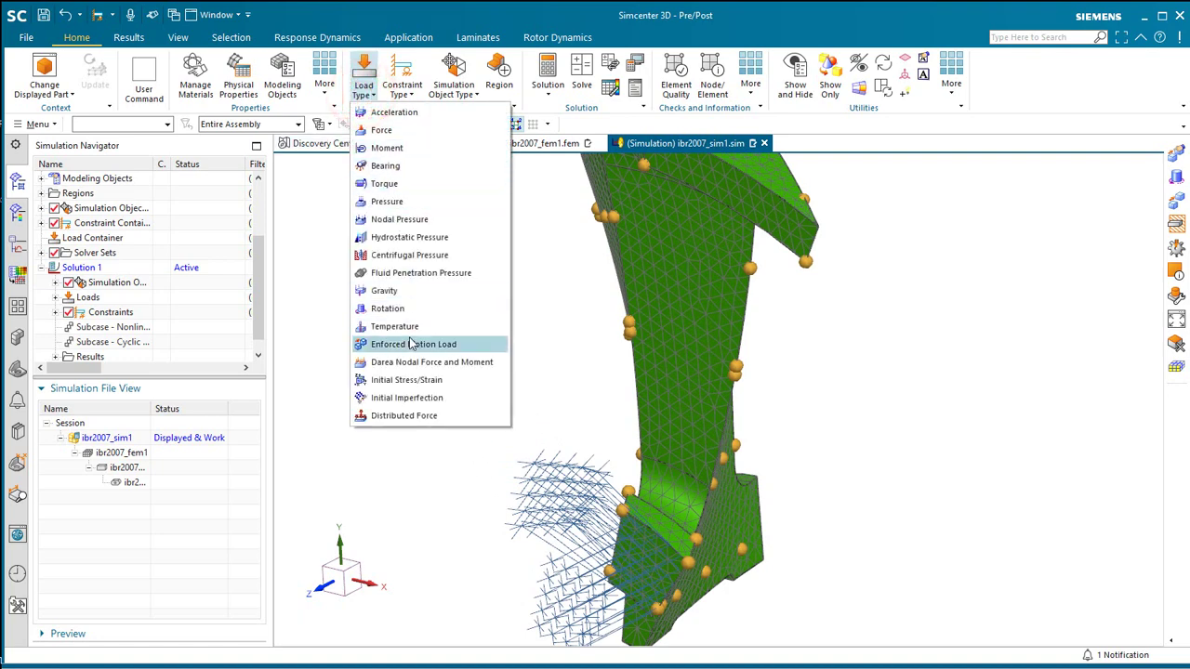
left_click(404, 310)
left_click(351, 320)
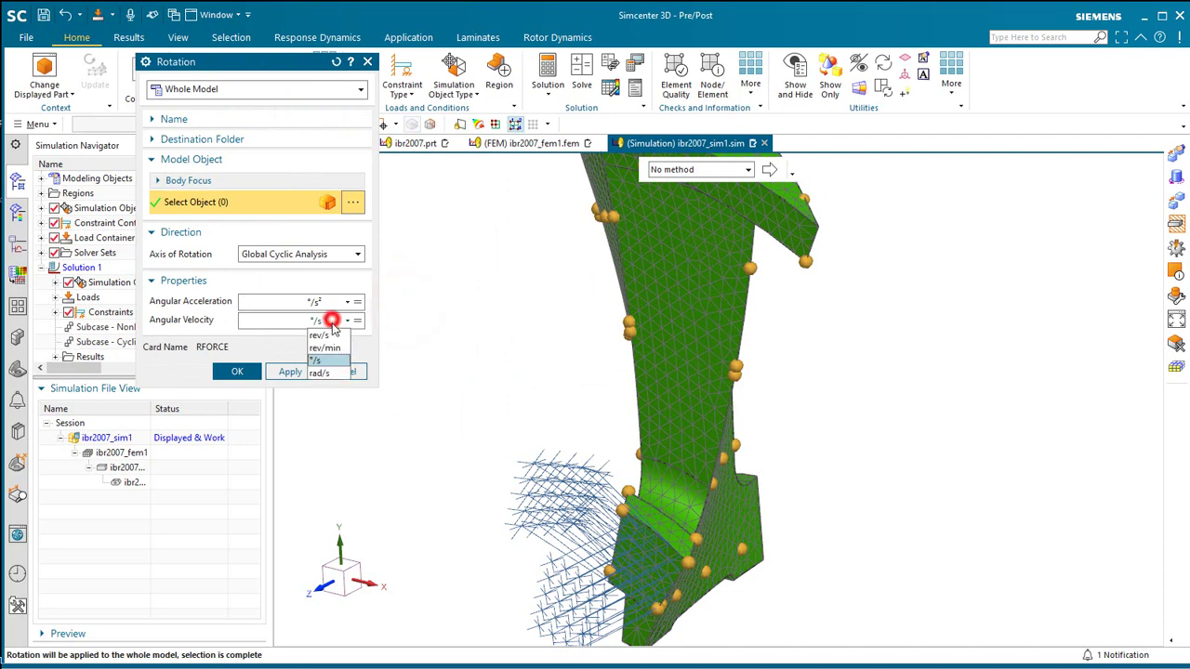
left_click(326, 339)
left_click(290, 321)
type("9000")
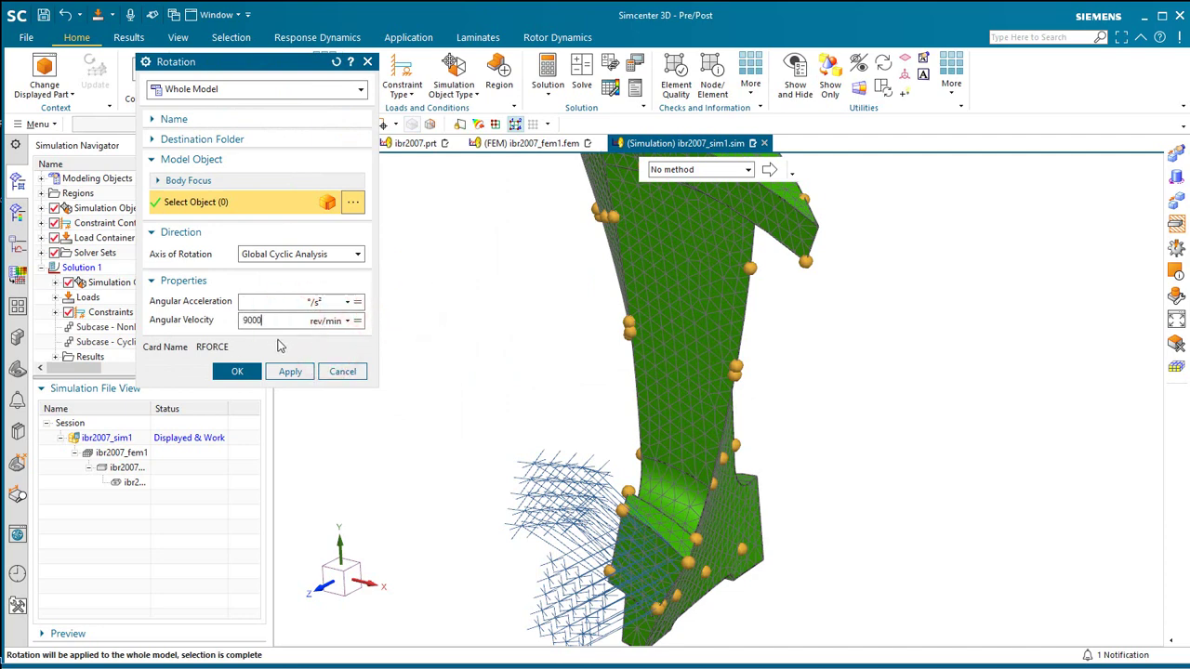
left_click(238, 371)
scroll(600, 581, "down", 5)
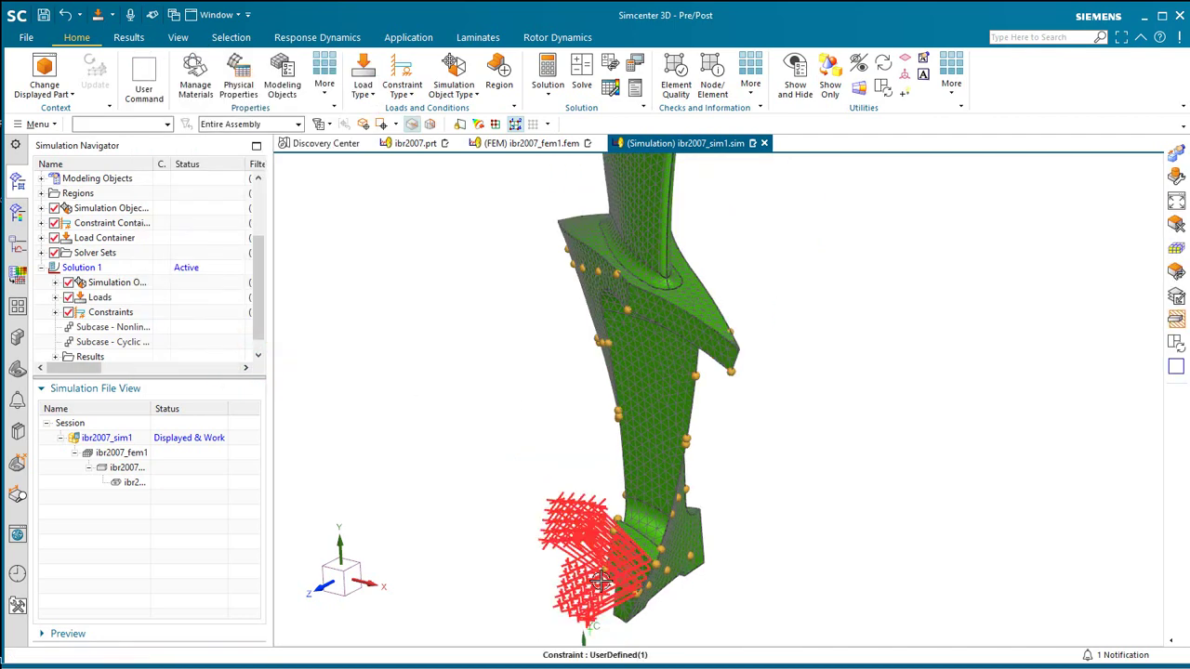
Solve Solution 1 with Simcenter Nastran.
middle_click_drag(599, 578, 632, 531)
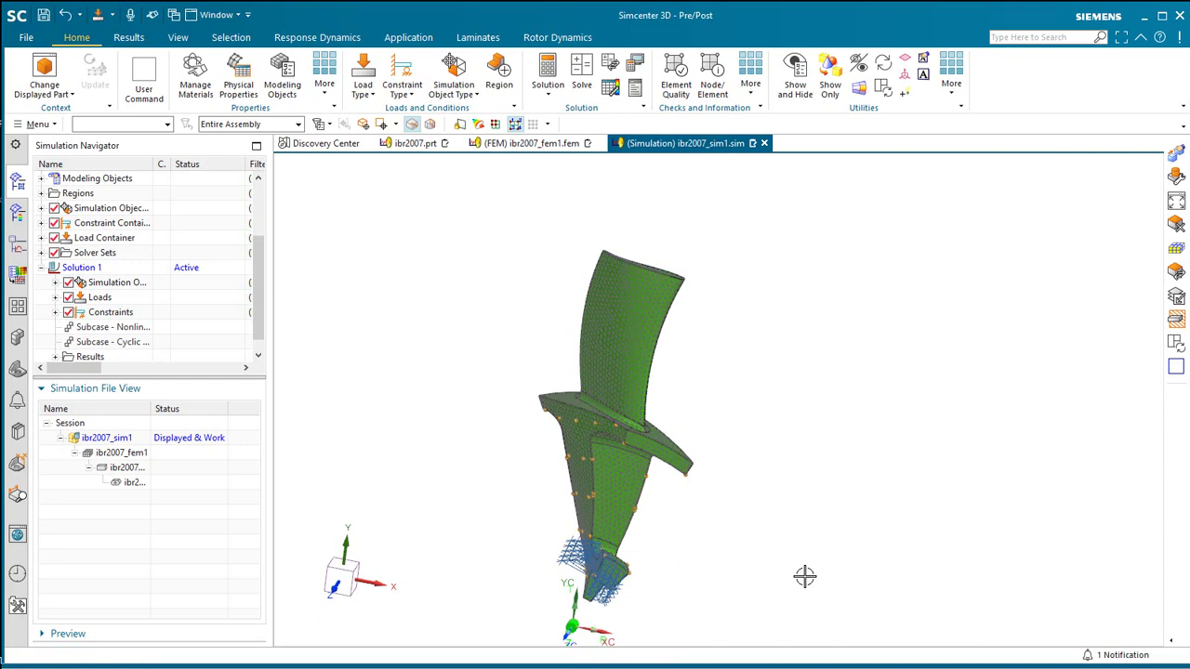
right_click(72, 269)
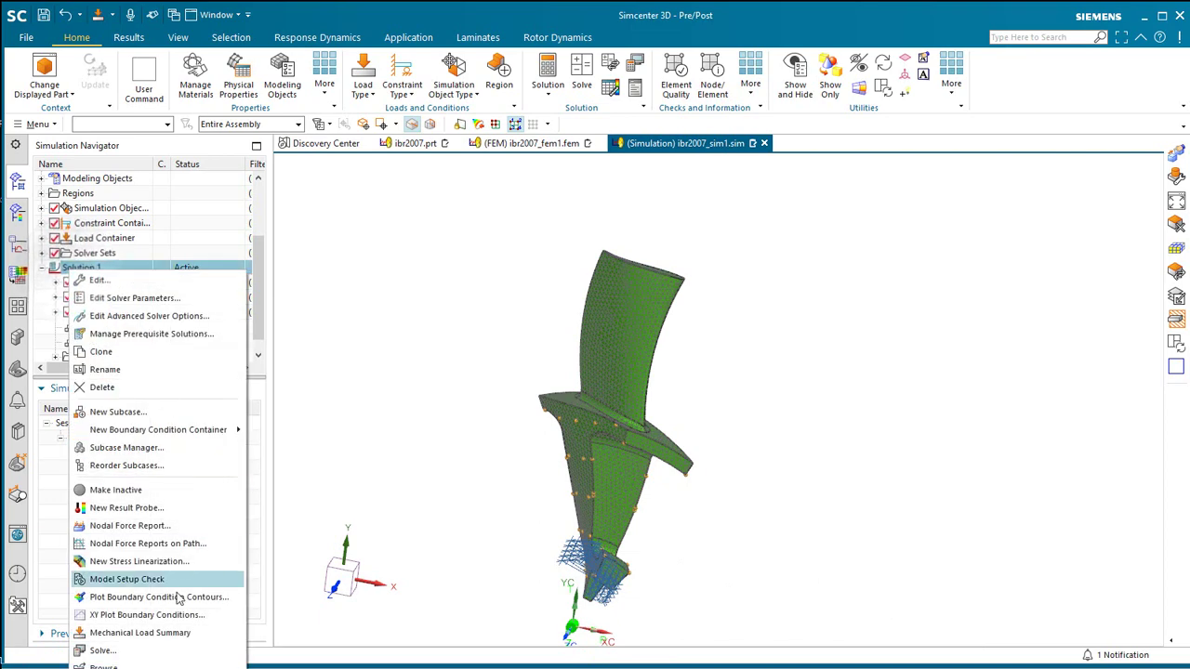
left_click(147, 654)
left_click(279, 270)
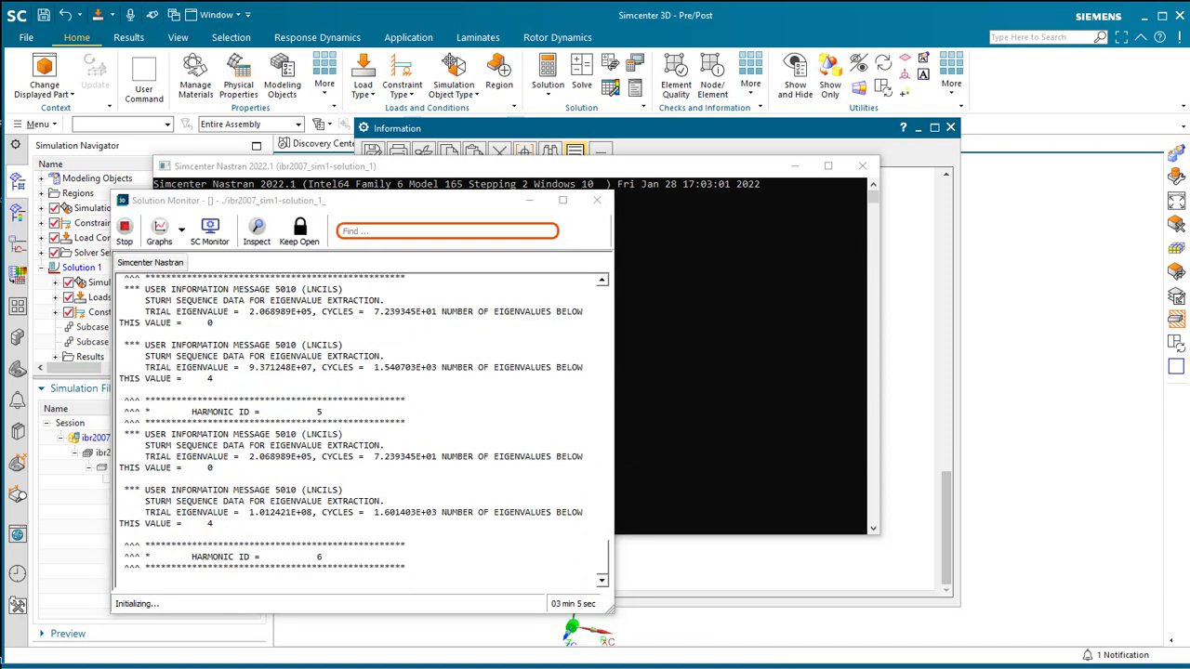
Plot nodal displacement for Cyclic Modes 1, Harmonic Index 0, Frequency 1 (395.44 Hz).
key("XF86MonBrightnessUp")
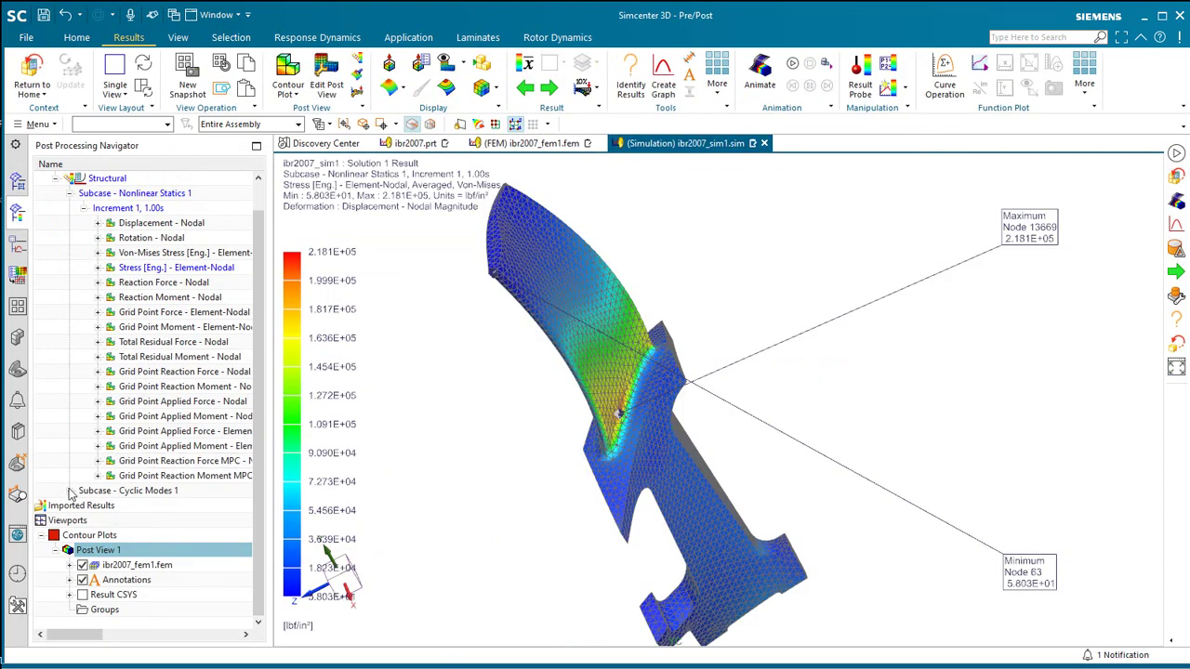
left_click(69, 490)
left_click(84, 476)
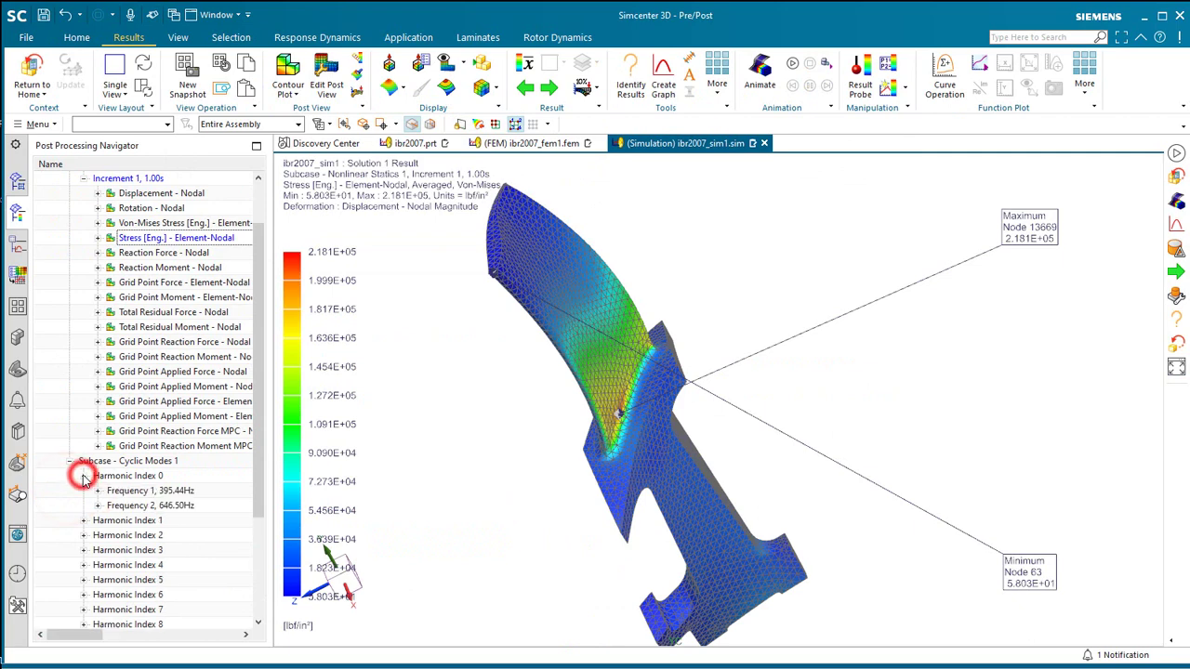
left_click(98, 490)
double_click(149, 389)
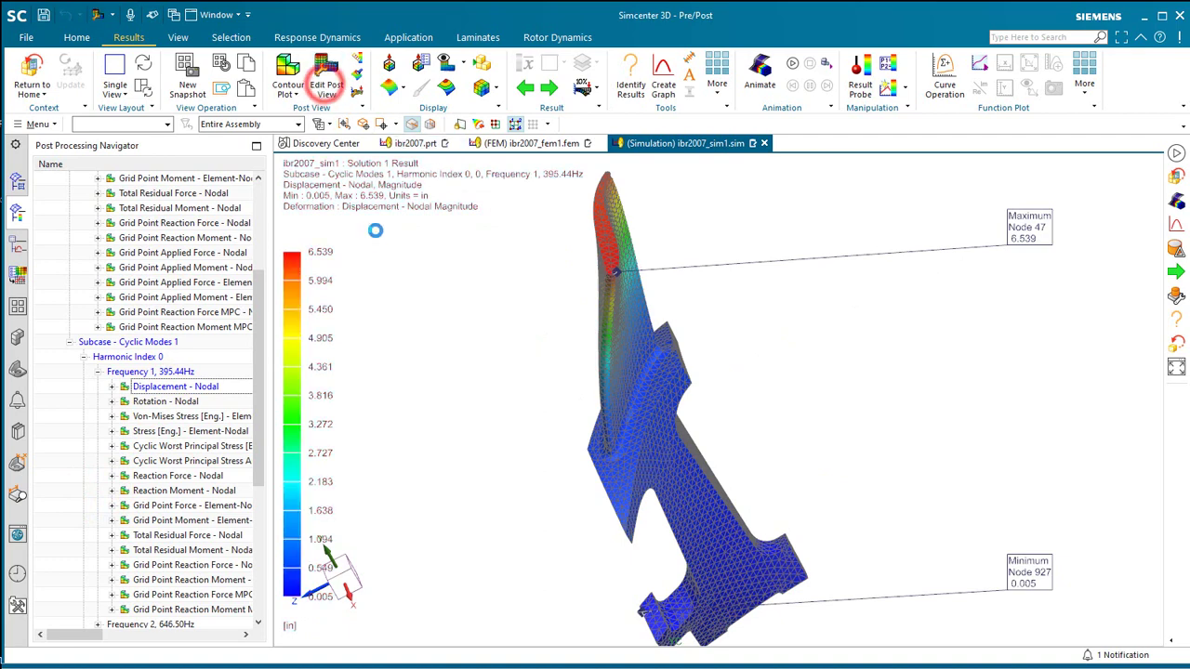
Set the cyclic symmetric Sector Display to All to show the full 18-sector disk.
left_click(324, 80)
left_click(307, 284)
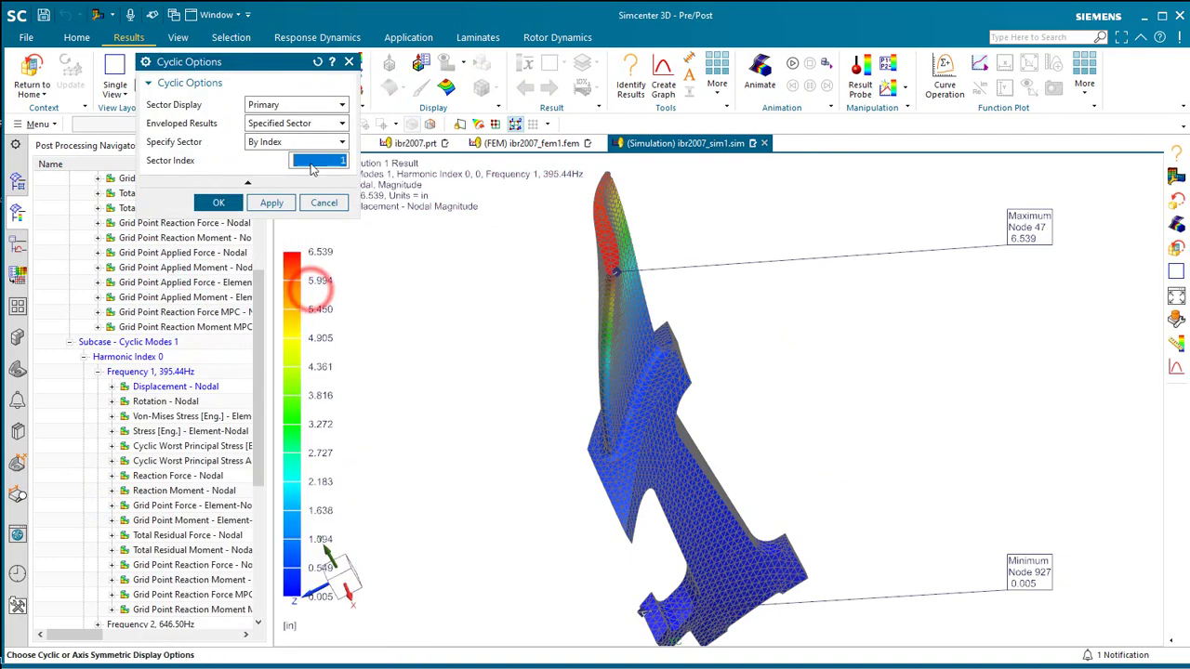
left_click(307, 103)
left_click(273, 134)
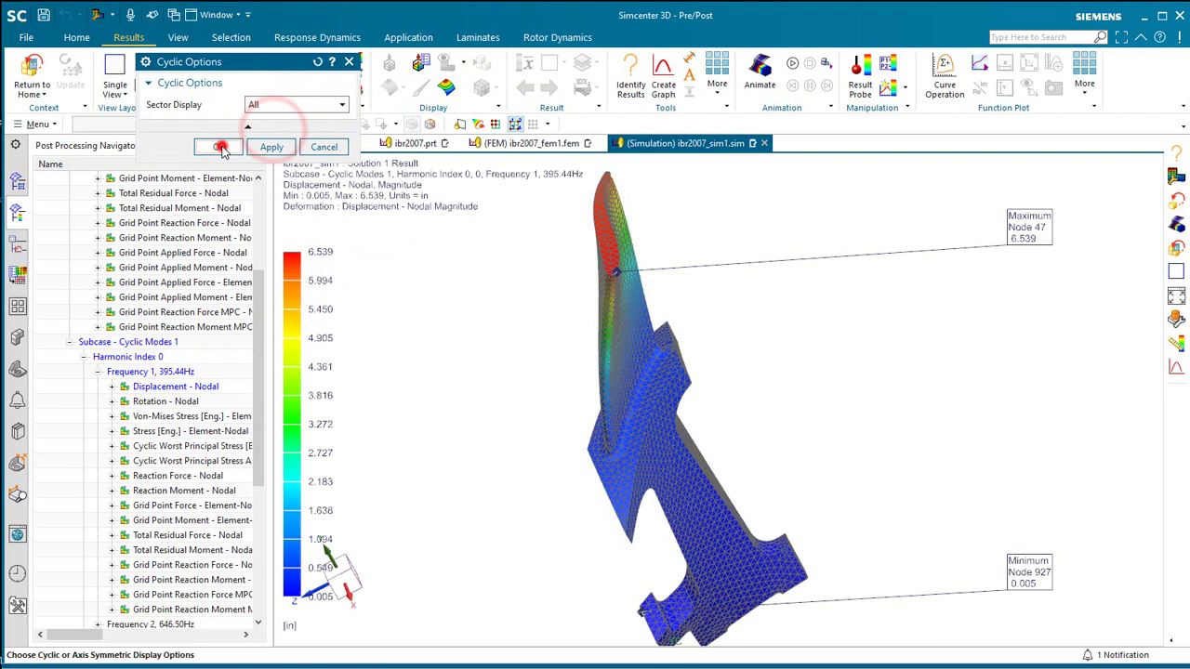
left_click(218, 147)
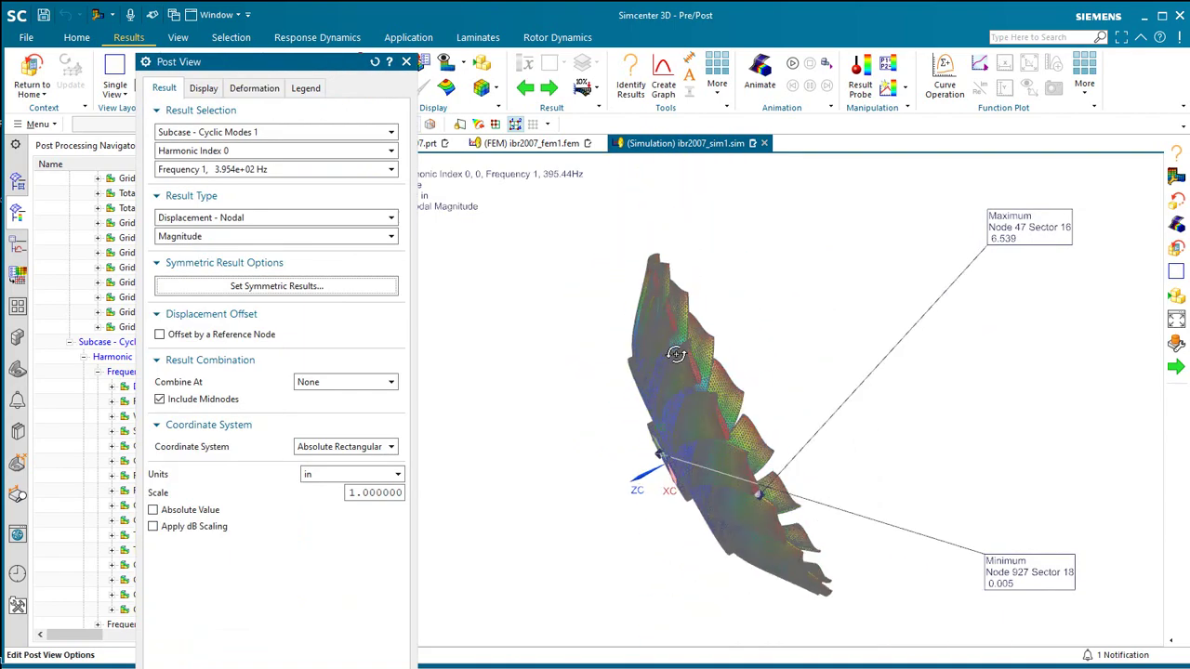
Tilt the view and draw the result with Feature edges instead of external edges.
middle_click_drag(676, 354, 484, 392)
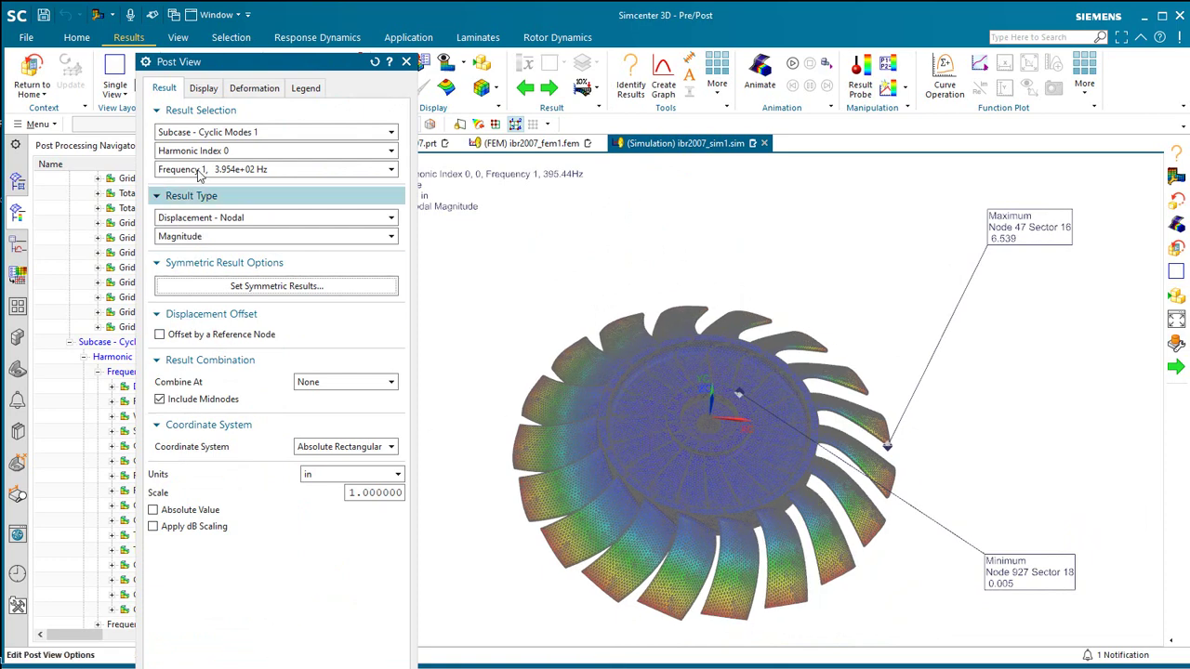
left_click(204, 88)
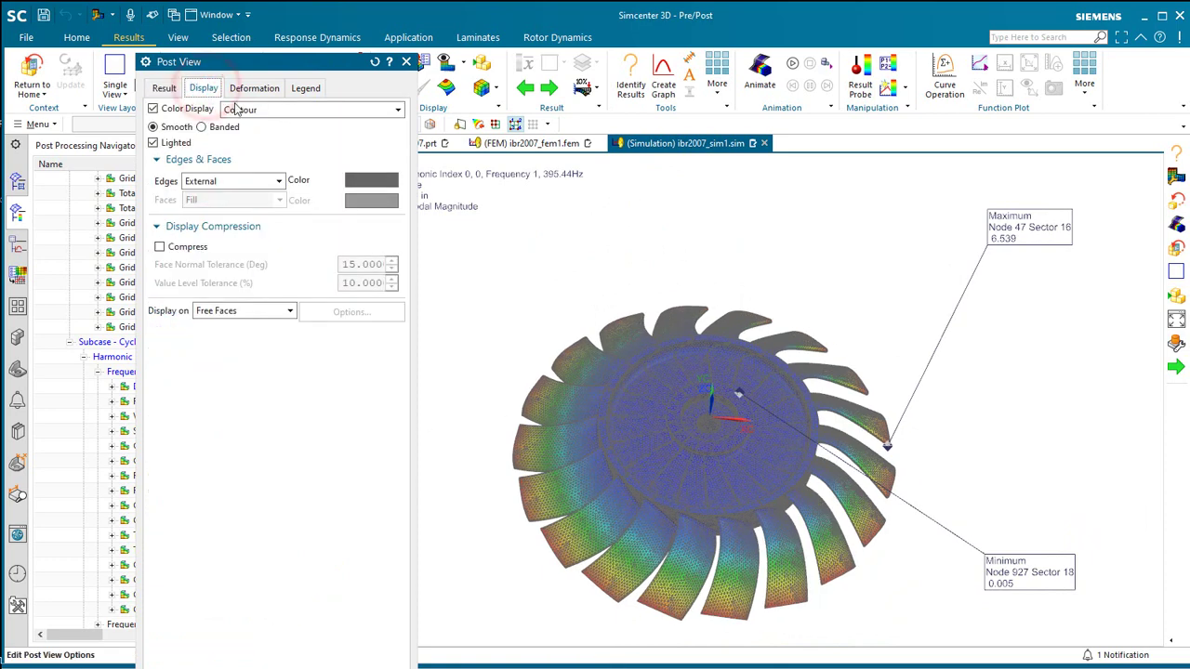
left_click(224, 181)
left_click(213, 204)
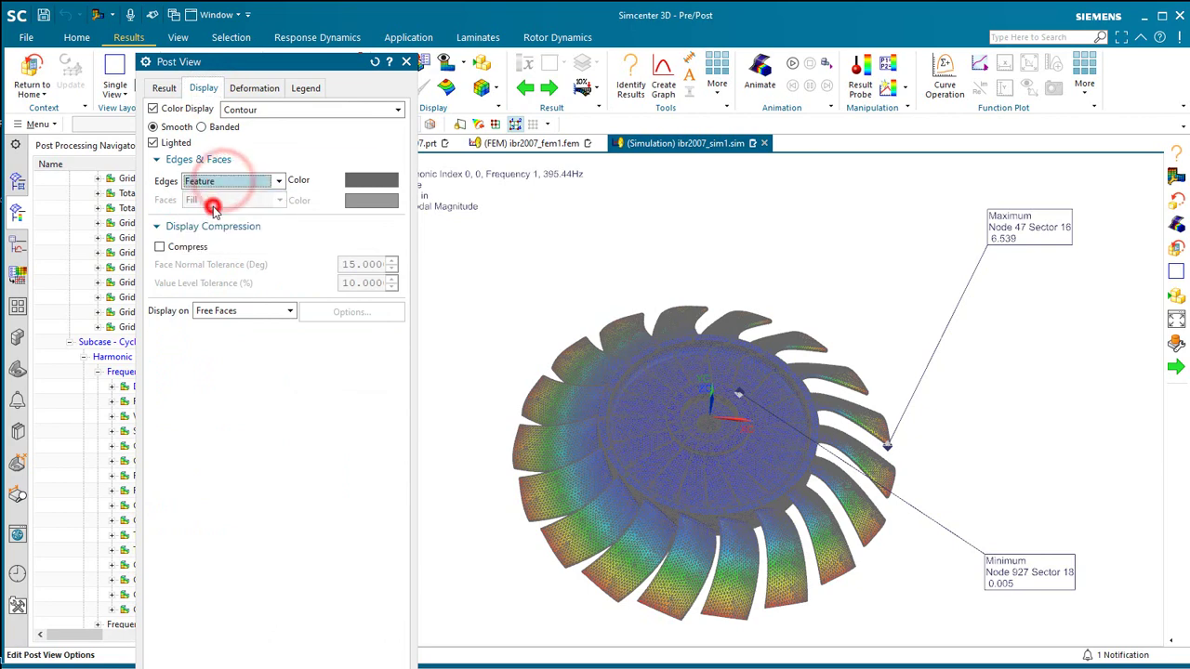
middle_click(212, 219)
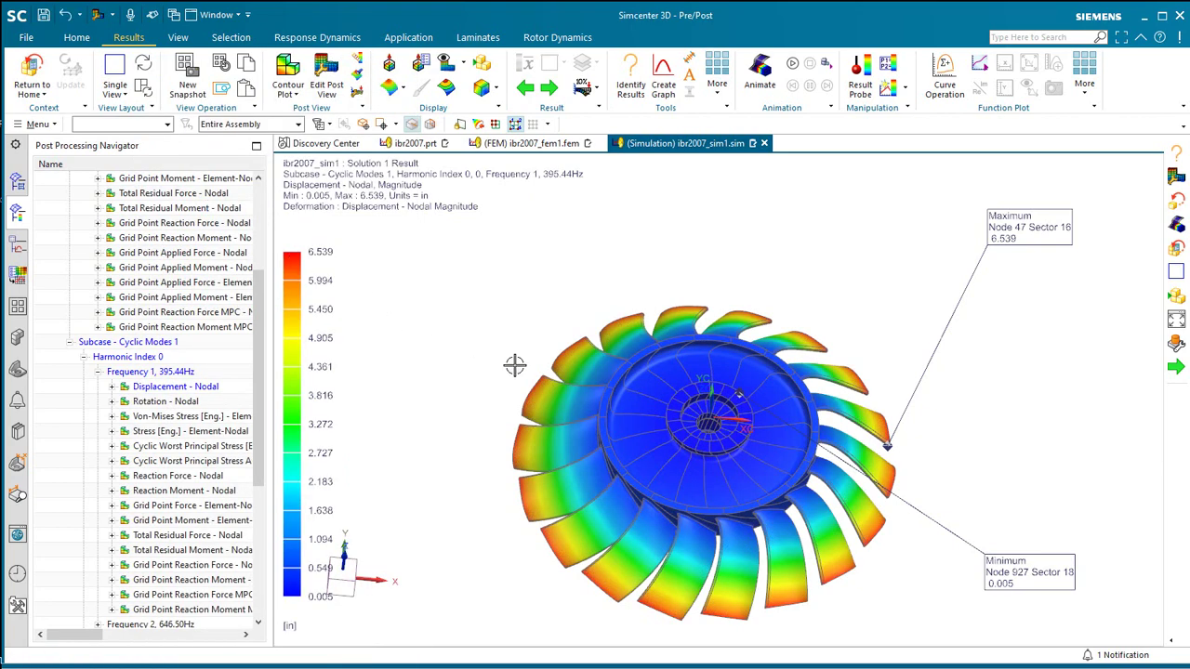
Play a full-cycle Modal animation of the mode, then advance to Frequency 2 at 646.50 Hz.
middle_click_drag(515, 365, 549, 374)
left_click(756, 83)
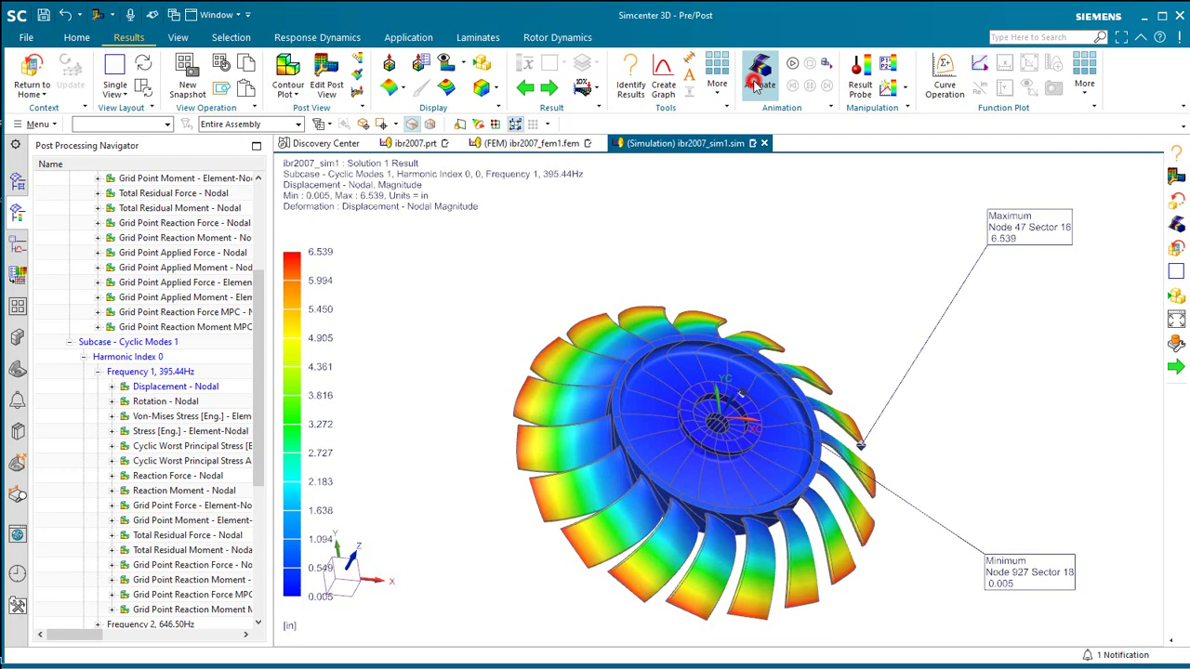
left_click(306, 174)
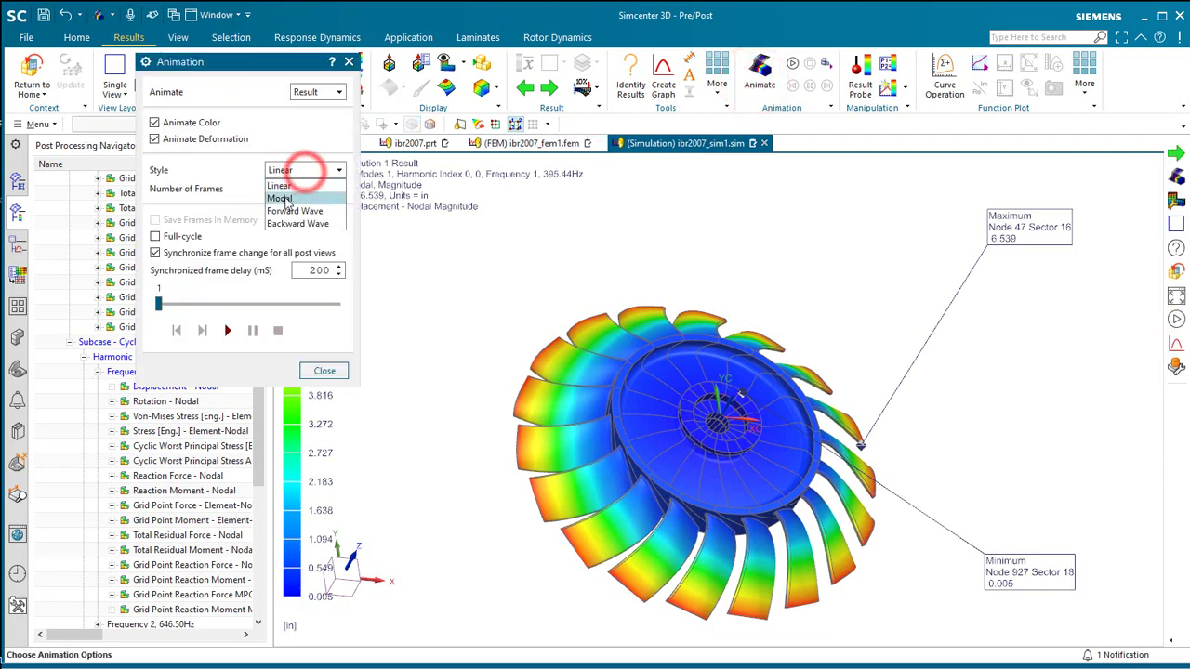
left_click(279, 194)
left_click(170, 239)
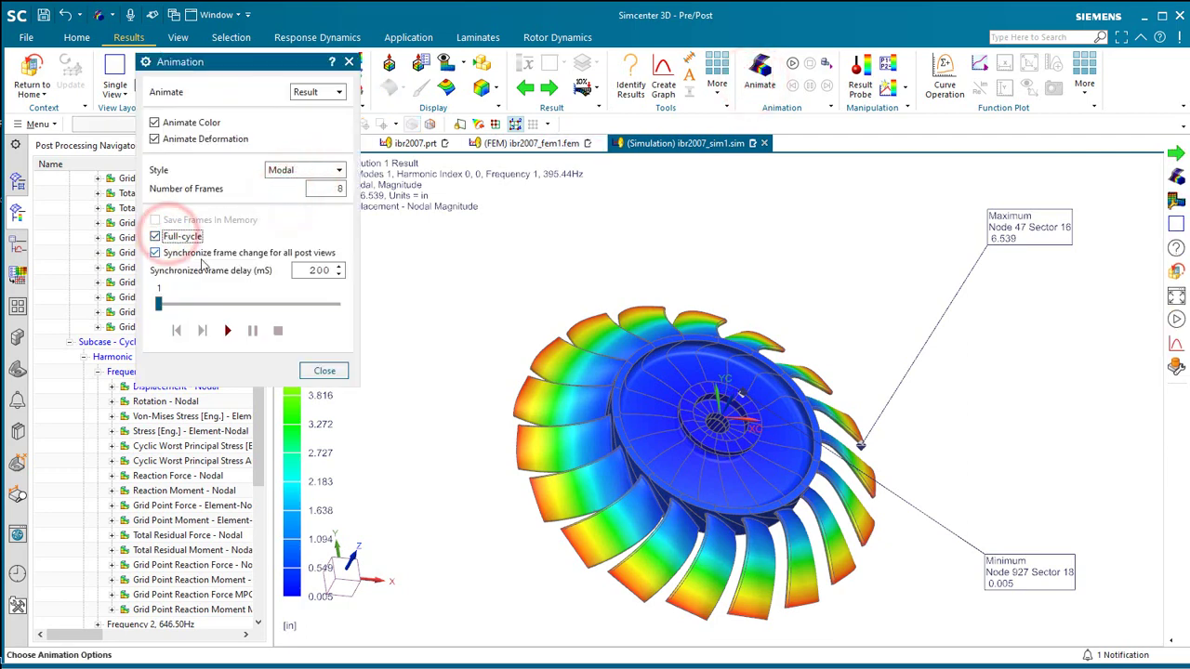
left_click(225, 333)
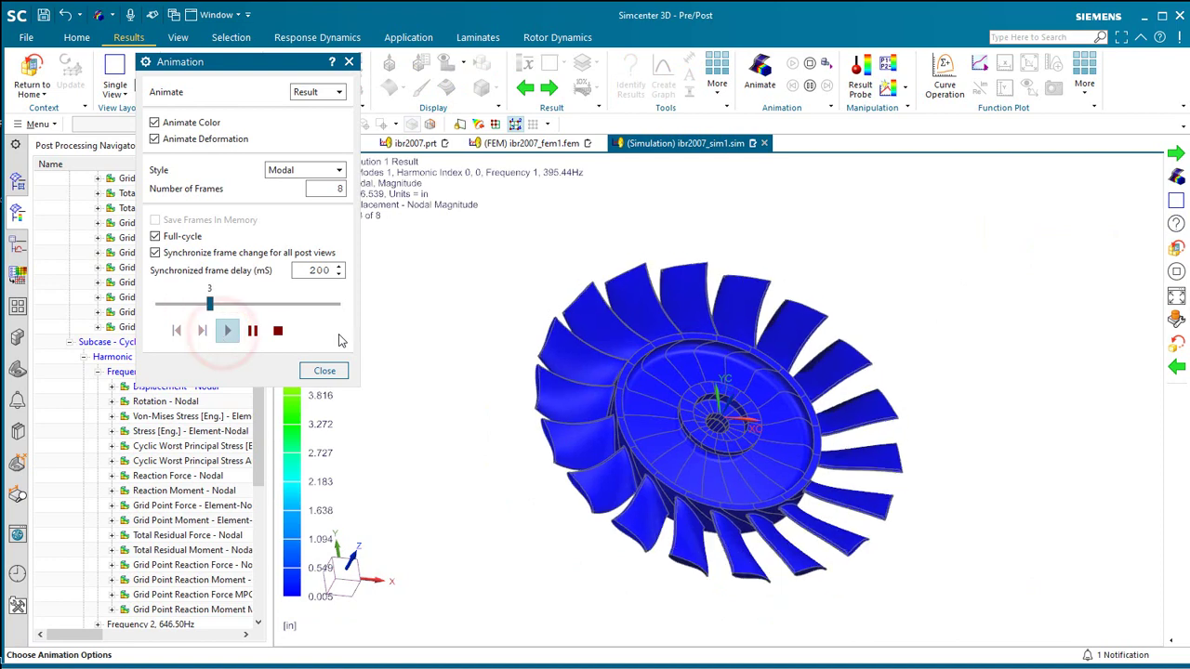
middle_click_drag(459, 363, 452, 332)
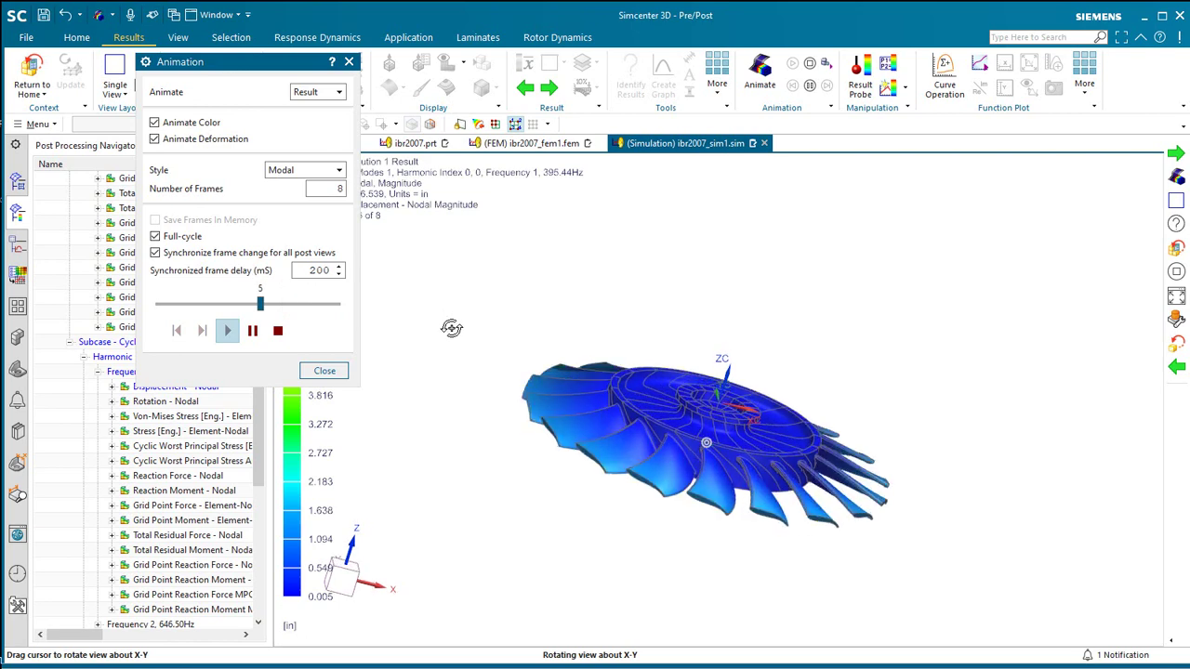
left_click(549, 92)
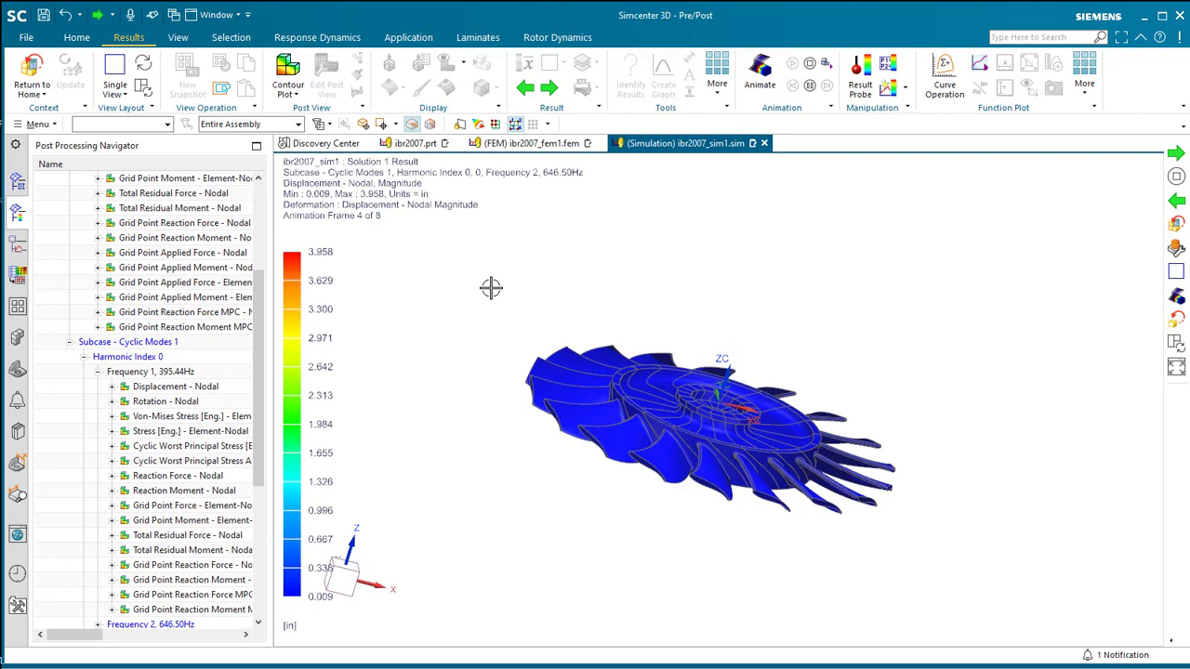
Plot nodal displacement for Harmonic Index 3, Frequency 1 (421.83 Hz) on the full disk.
middle_click_drag(491, 287, 497, 332)
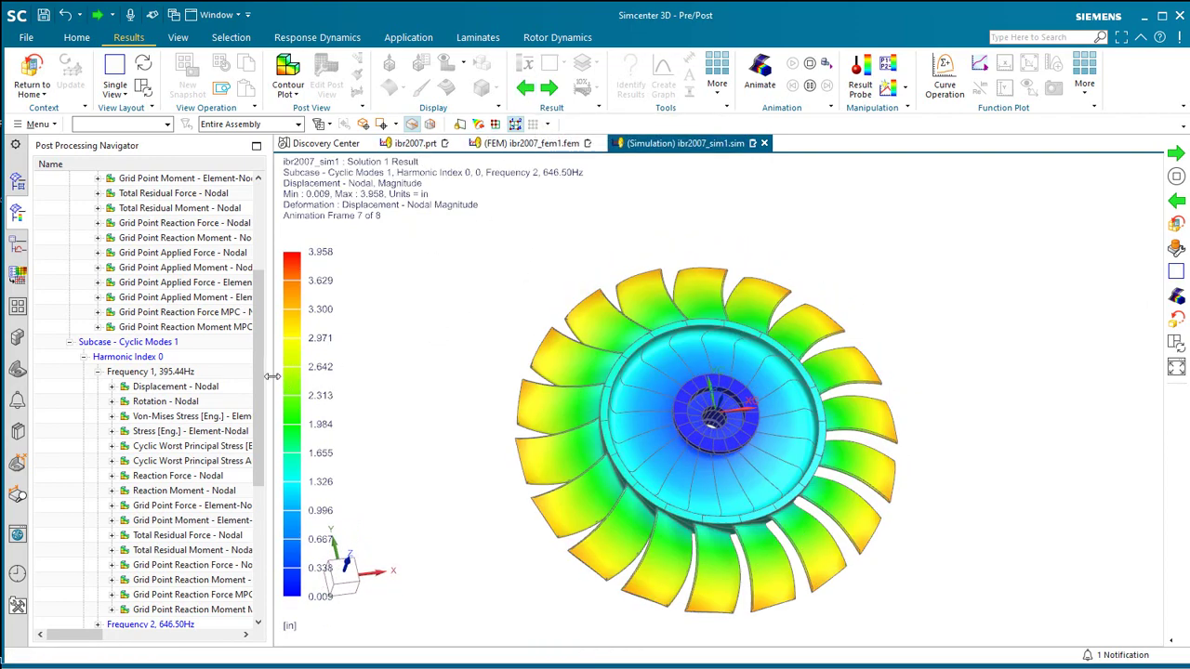
left_click_drag(259, 389, 255, 461)
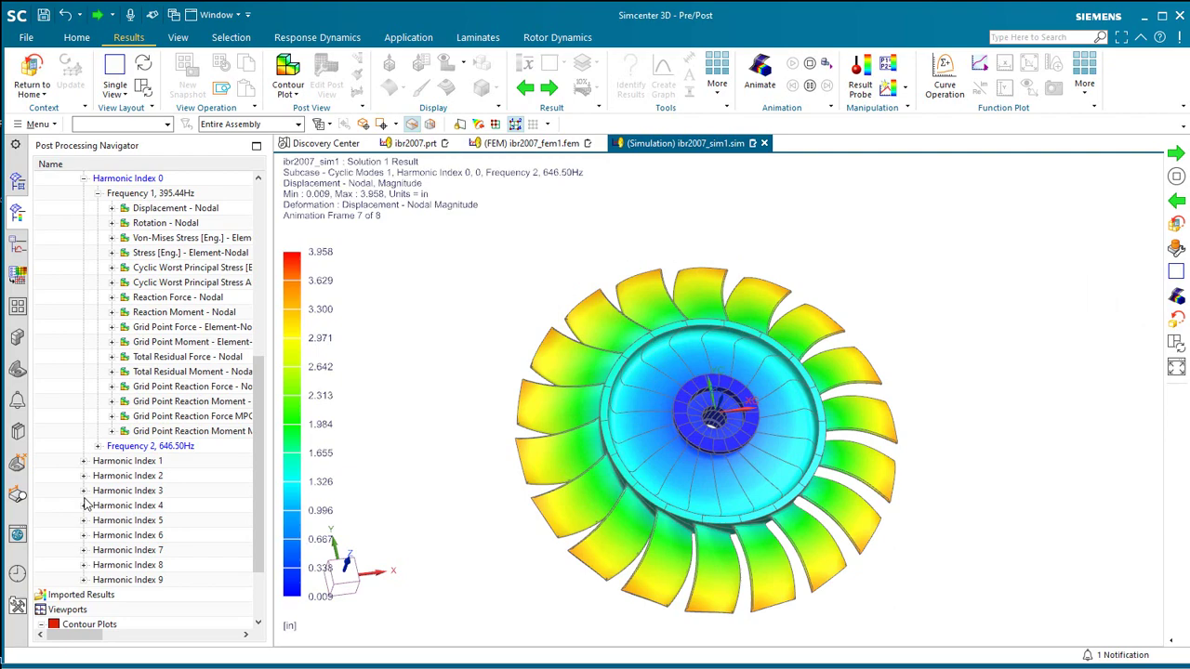
left_click(84, 491)
left_click(97, 505)
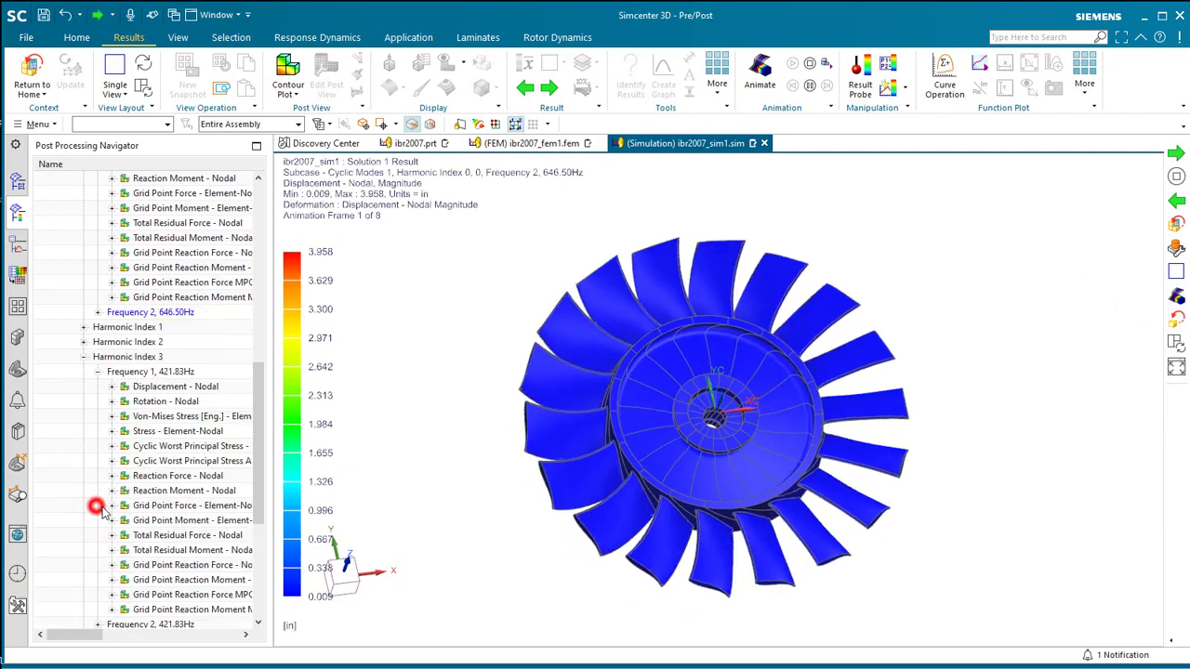
double_click(149, 387)
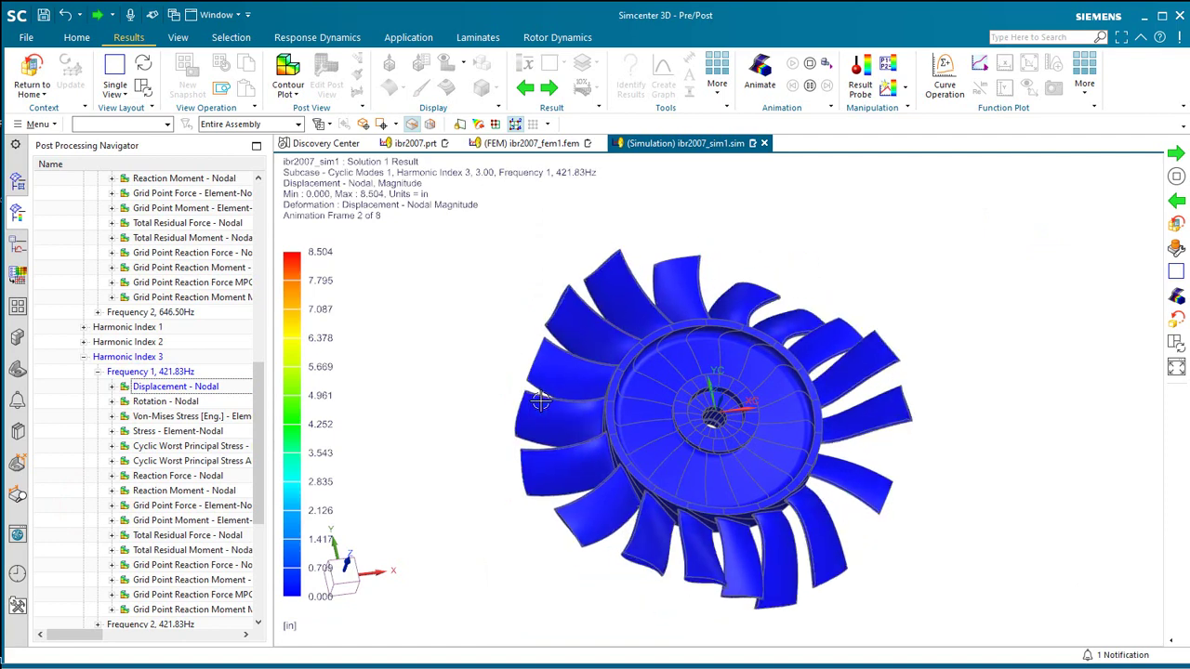
middle_click_drag(535, 409, 538, 393)
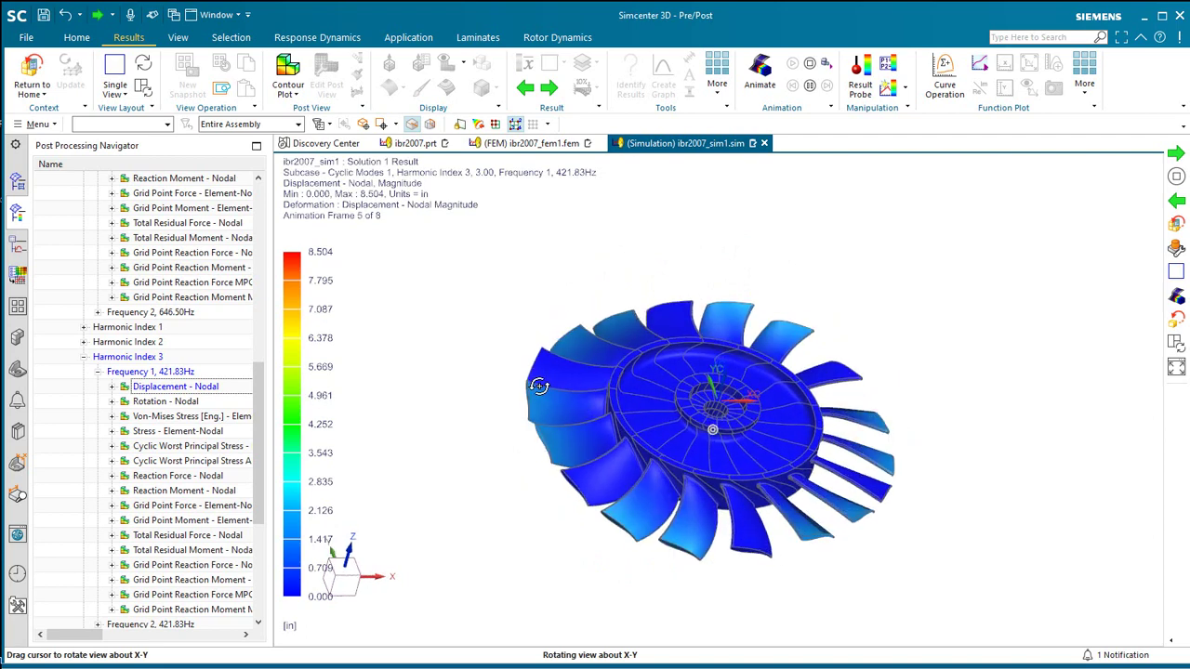
Restart the animation as a Forward Wave with 0 frame delay and Full-cycle off.
left_click(759, 74)
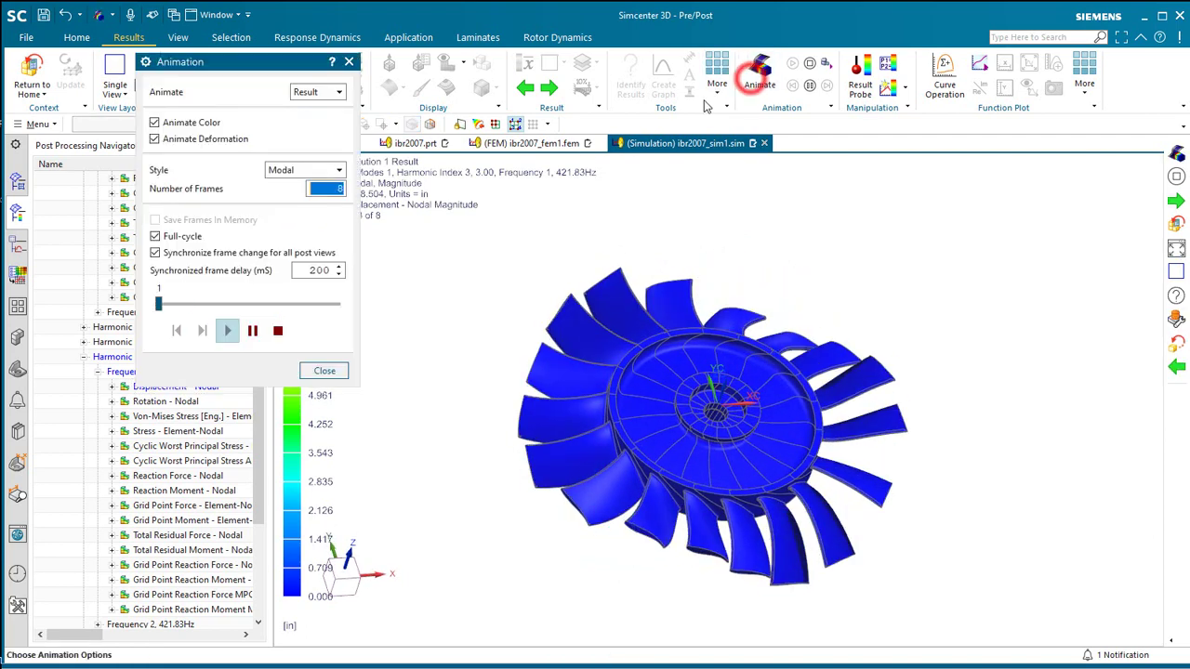
left_click(306, 170)
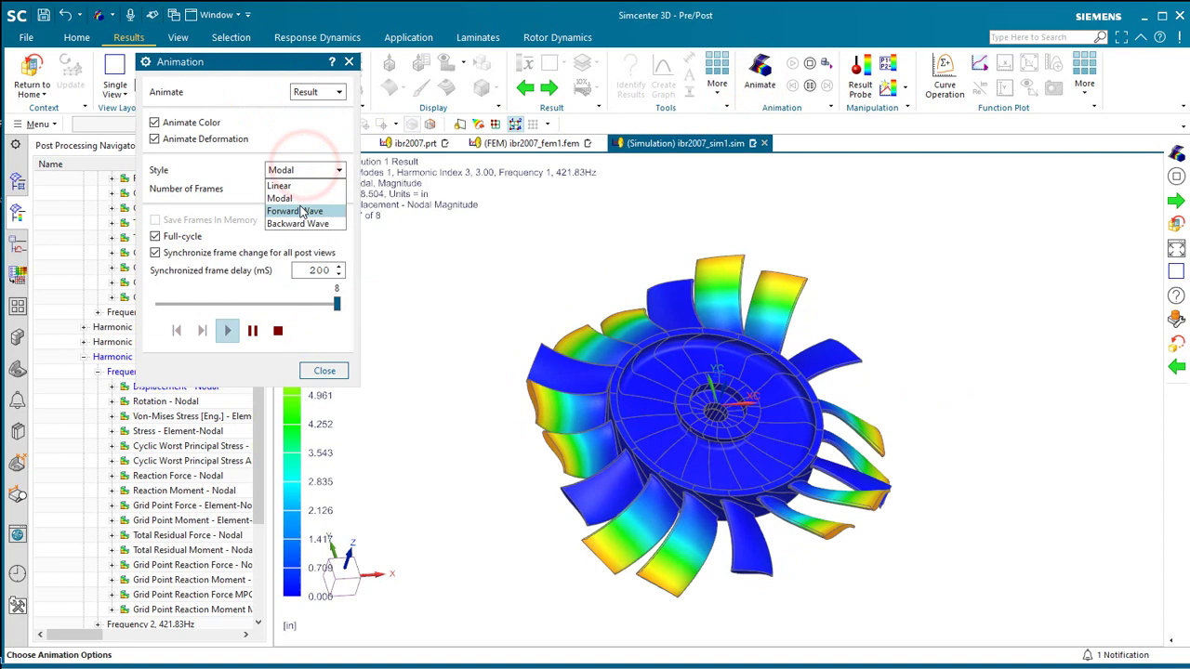
left_click(301, 210)
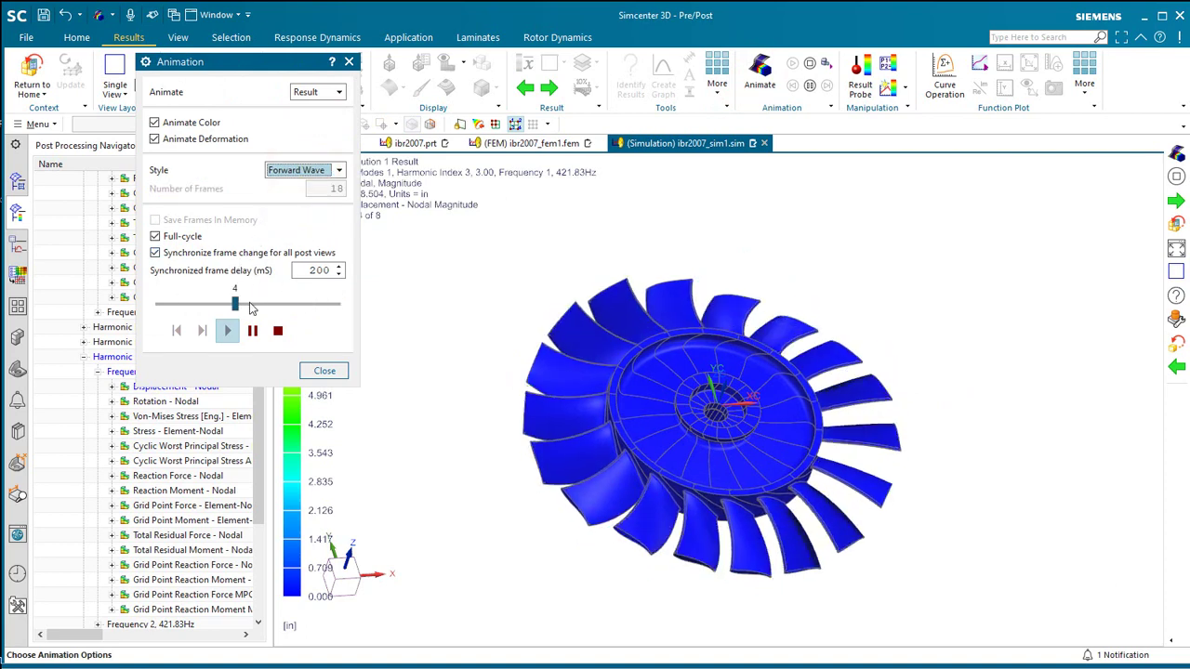
left_click(276, 331)
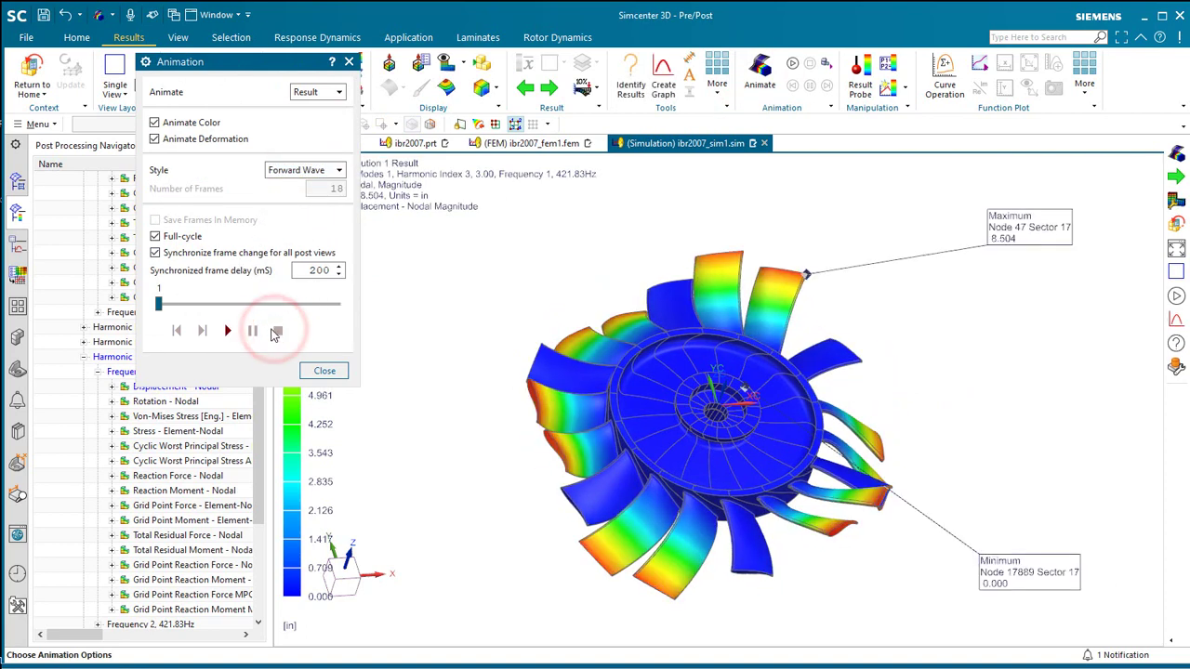
left_click(229, 332)
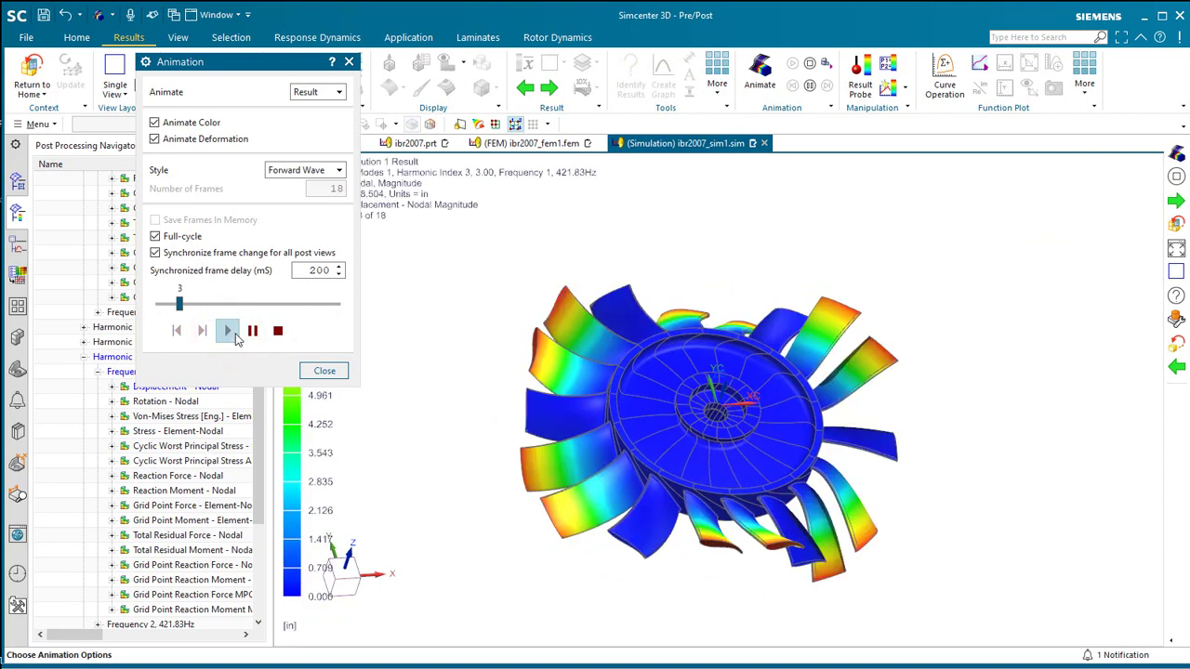
left_click(339, 277)
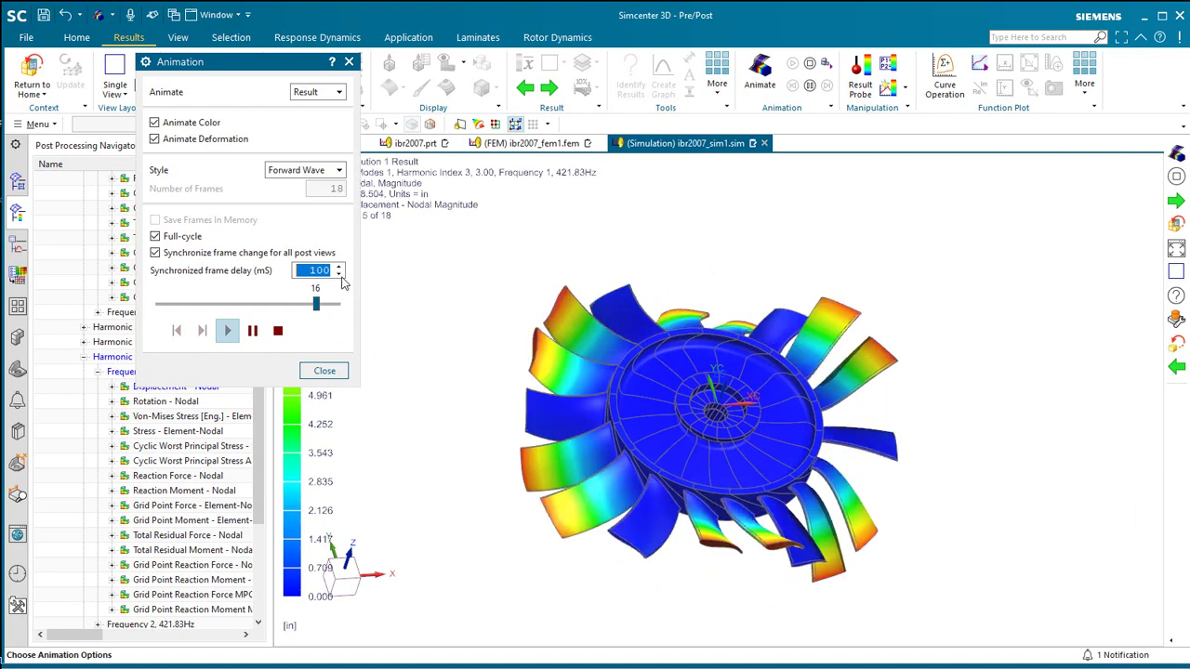
left_click(188, 235)
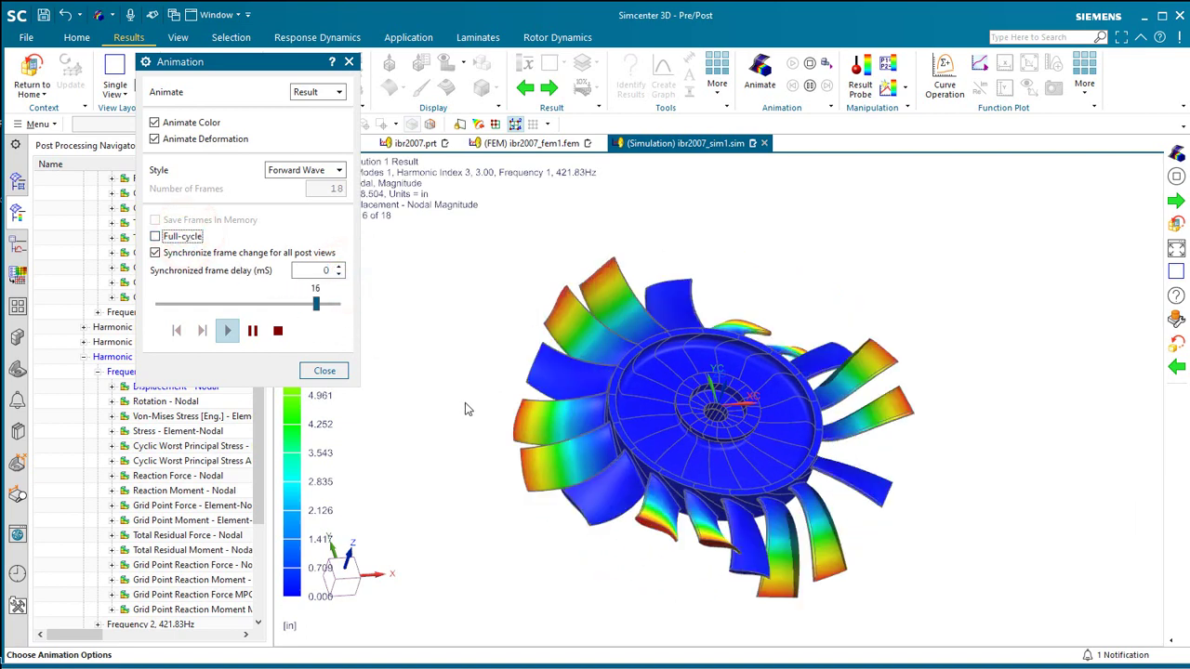
middle_click_drag(477, 390, 477, 387)
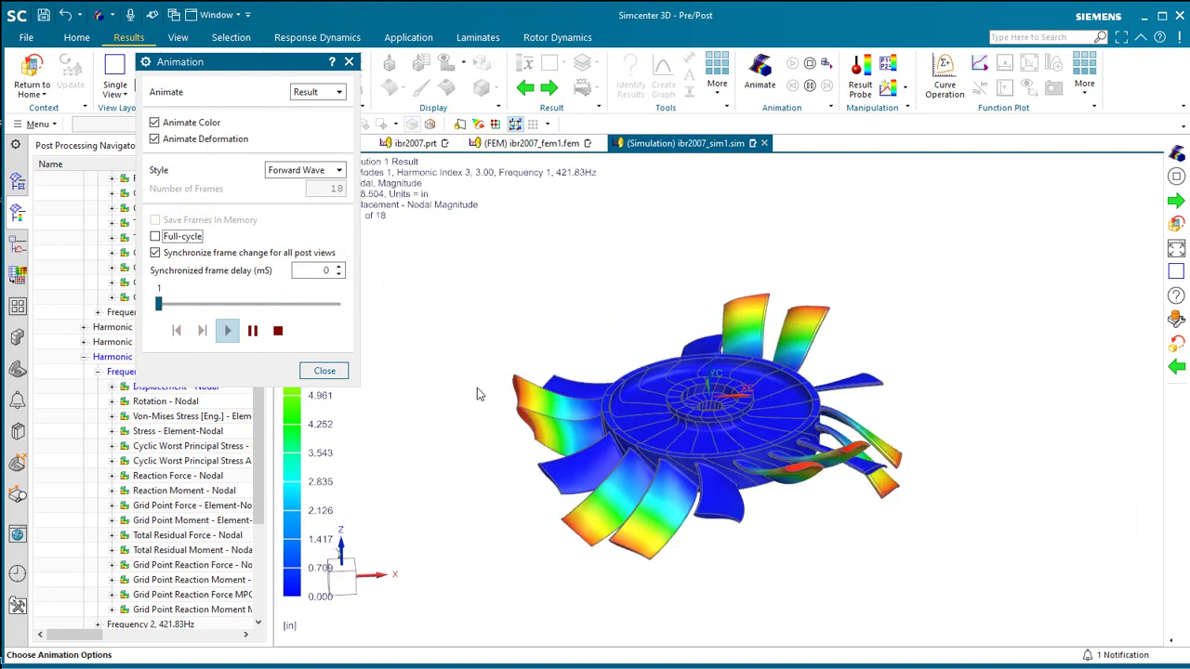